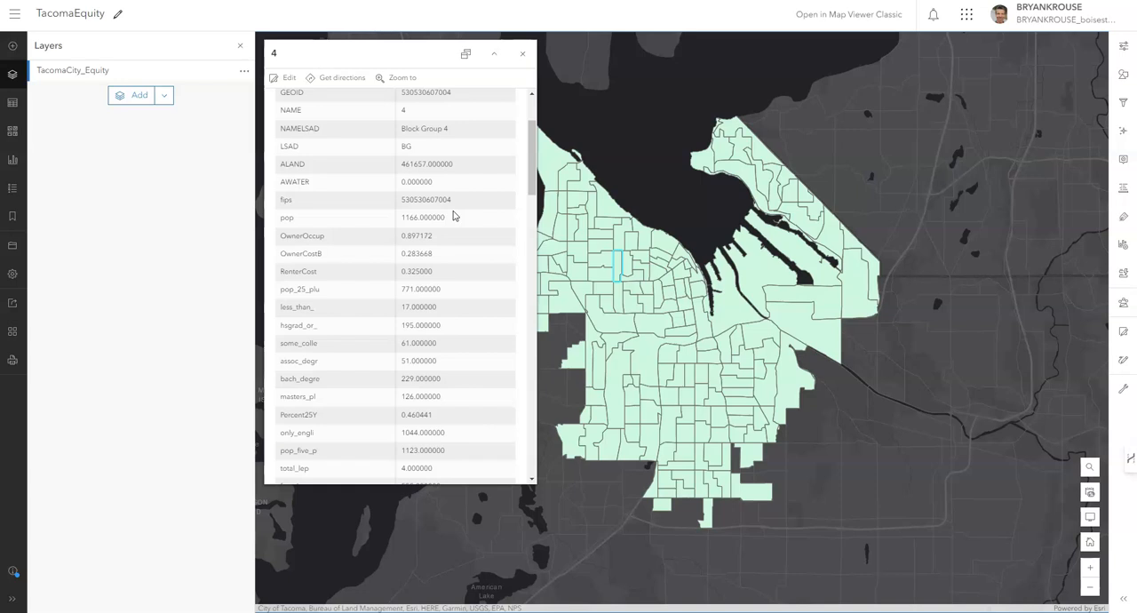
Review the attribute fields in the pop-up of the selected census block group, then close the pop-up.
click(438, 248)
scroll(415, 275, down, 1)
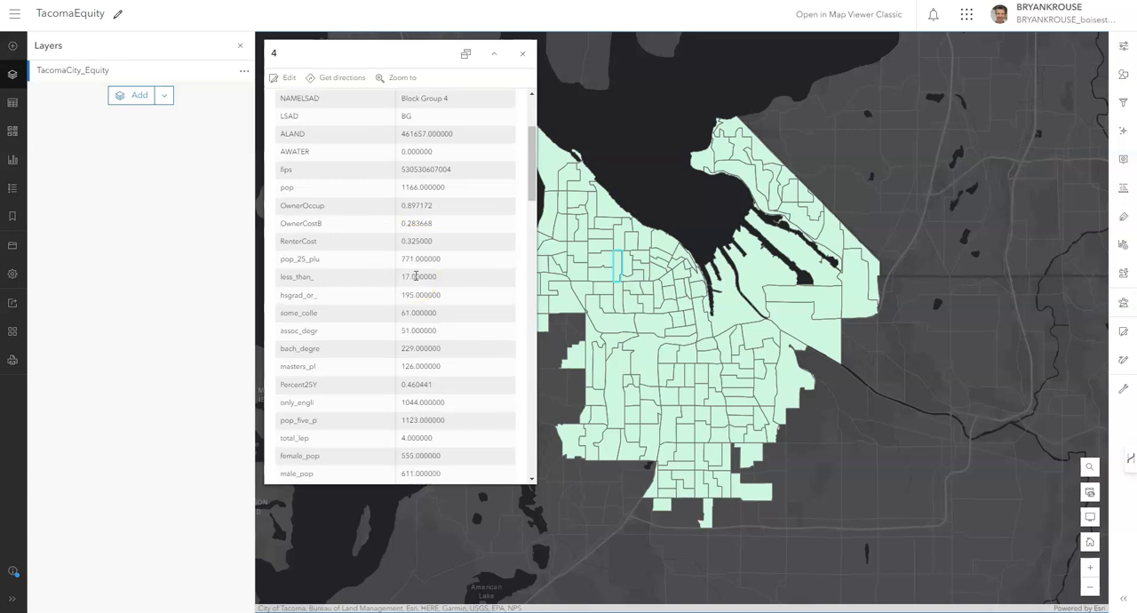
scroll(415, 280, down, 1)
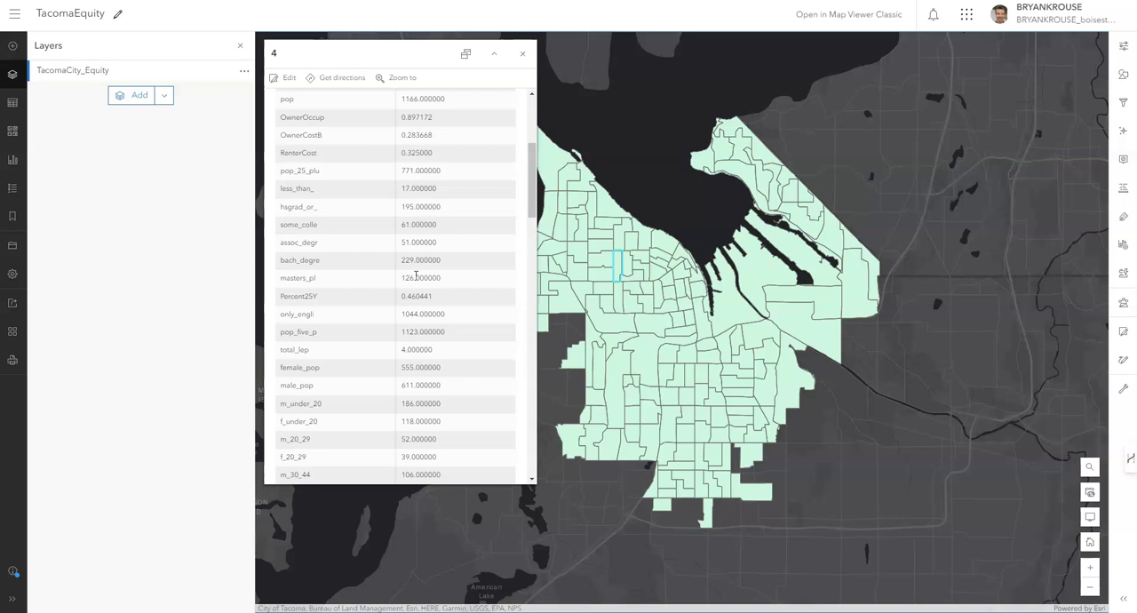
scroll(415, 276, down, 1)
scroll(415, 275, down, 8)
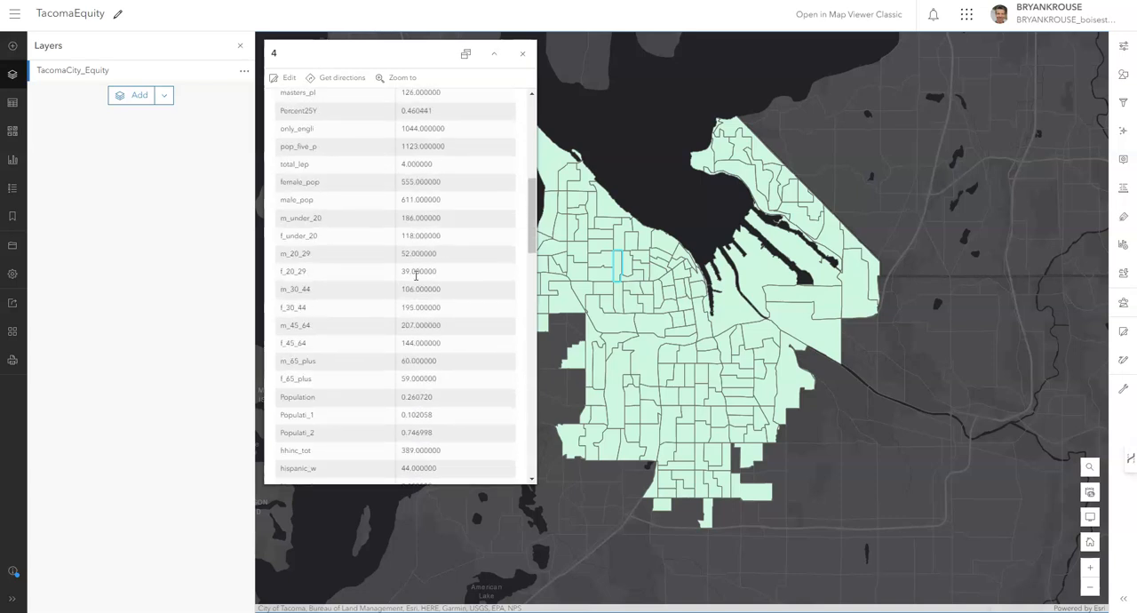
scroll(415, 278, down, 3)
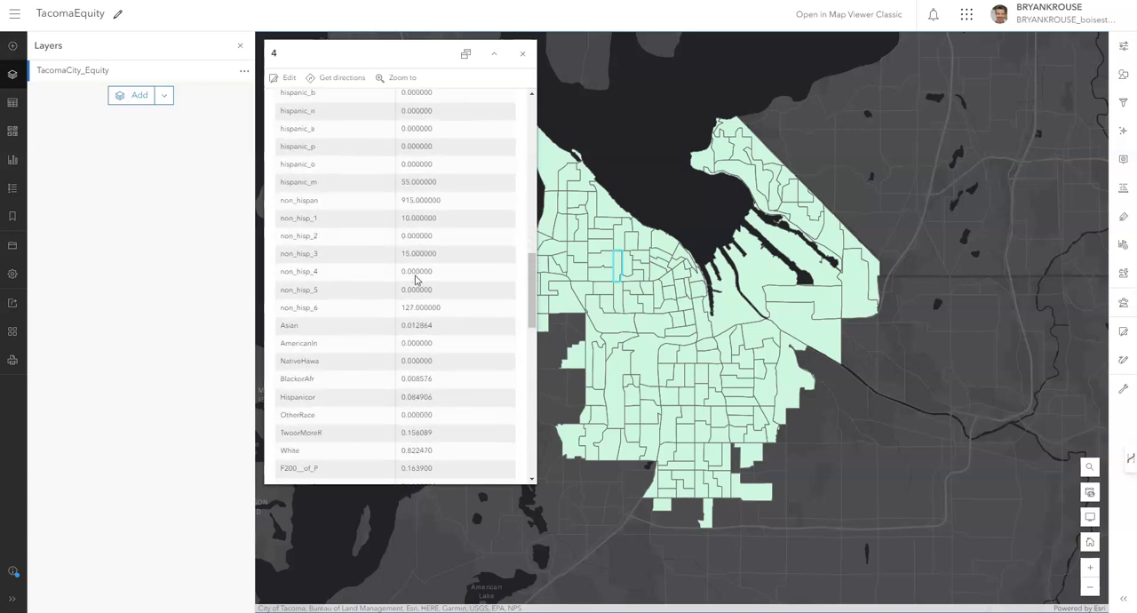
scroll(415, 280, down, 1)
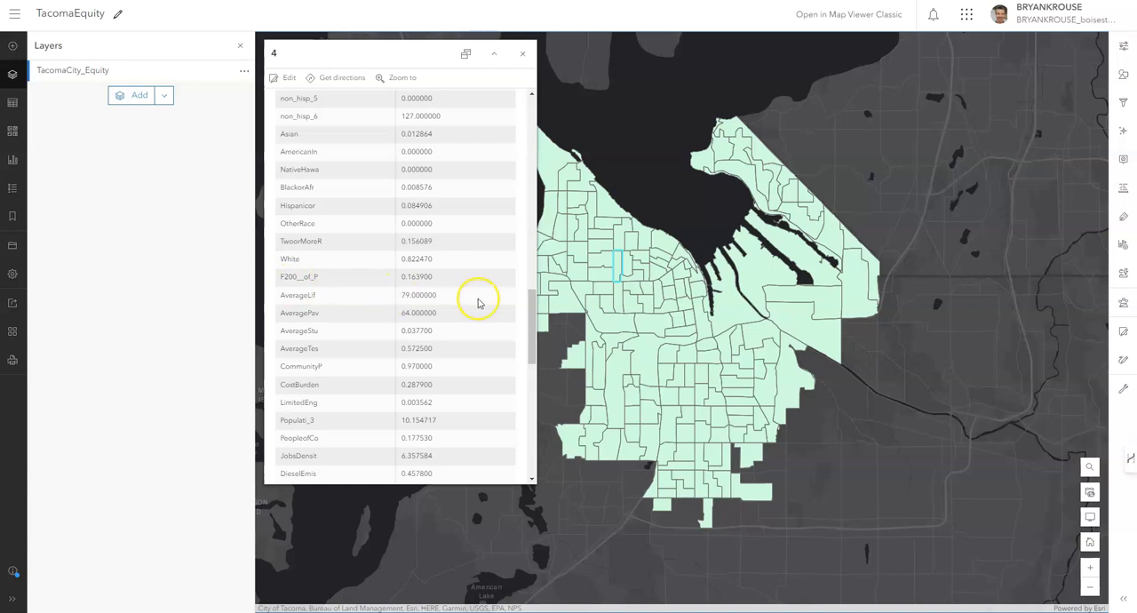
scroll(453, 306, down, 3)
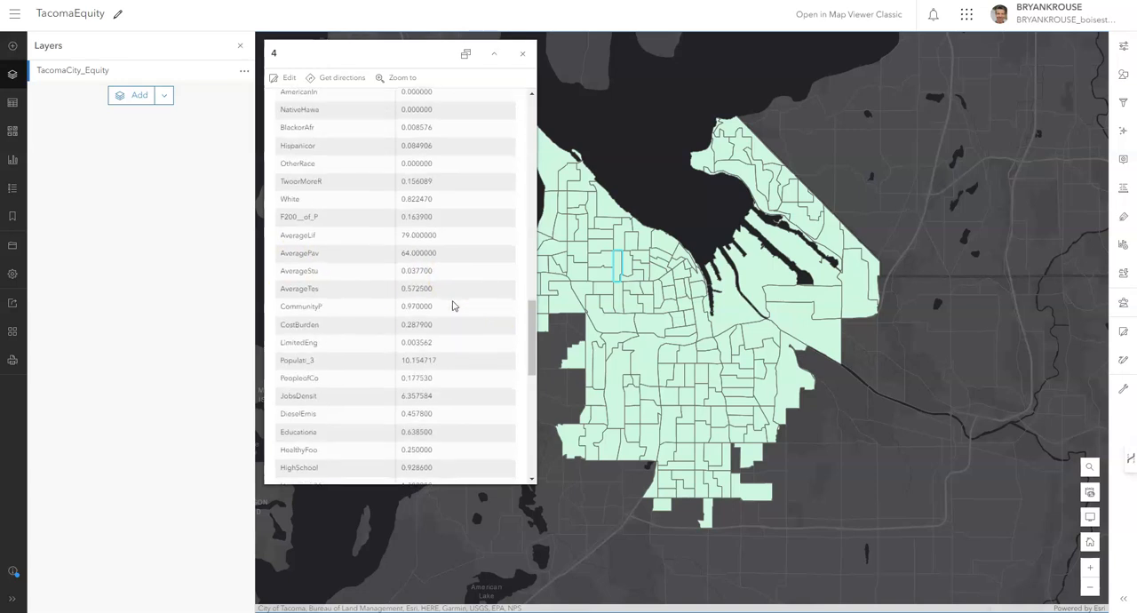
scroll(452, 306, down, 1)
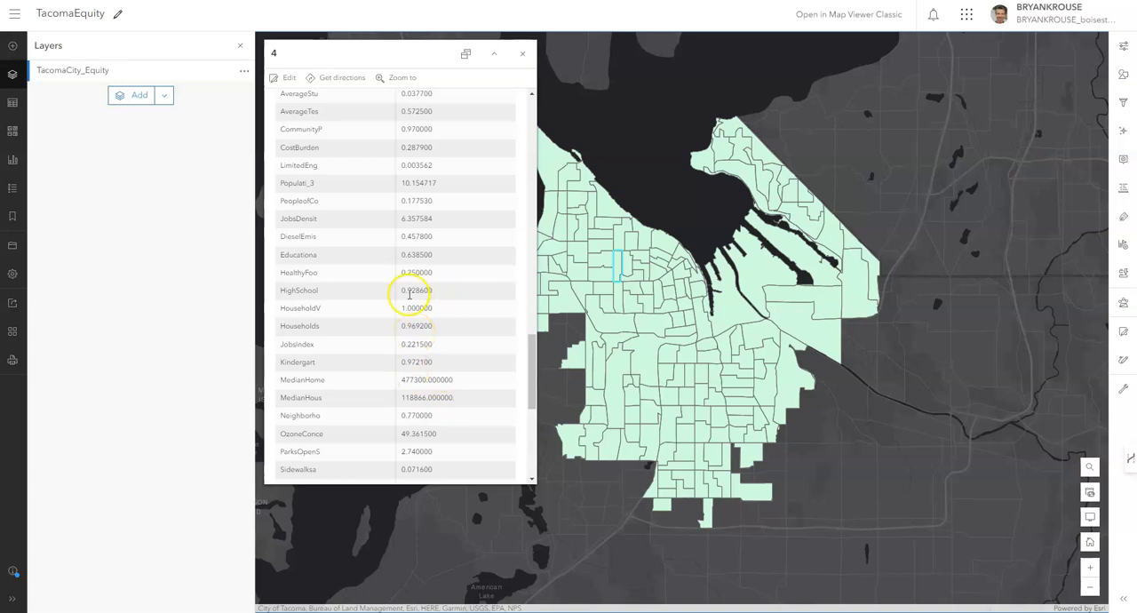
scroll(435, 280, up, 2)
scroll(430, 284, up, 5)
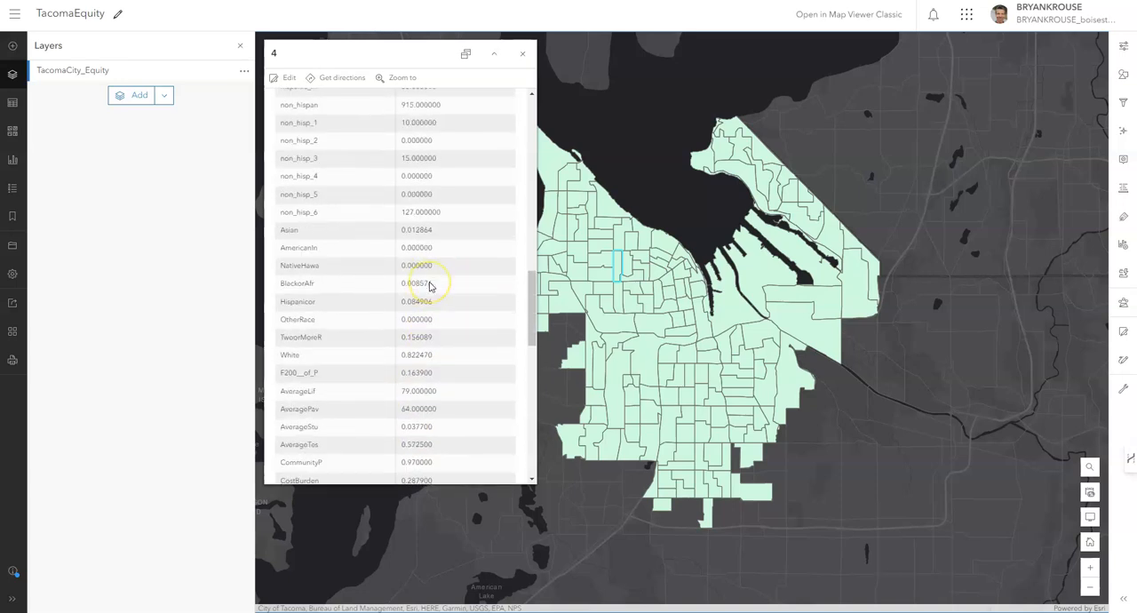
scroll(337, 158, up, 3)
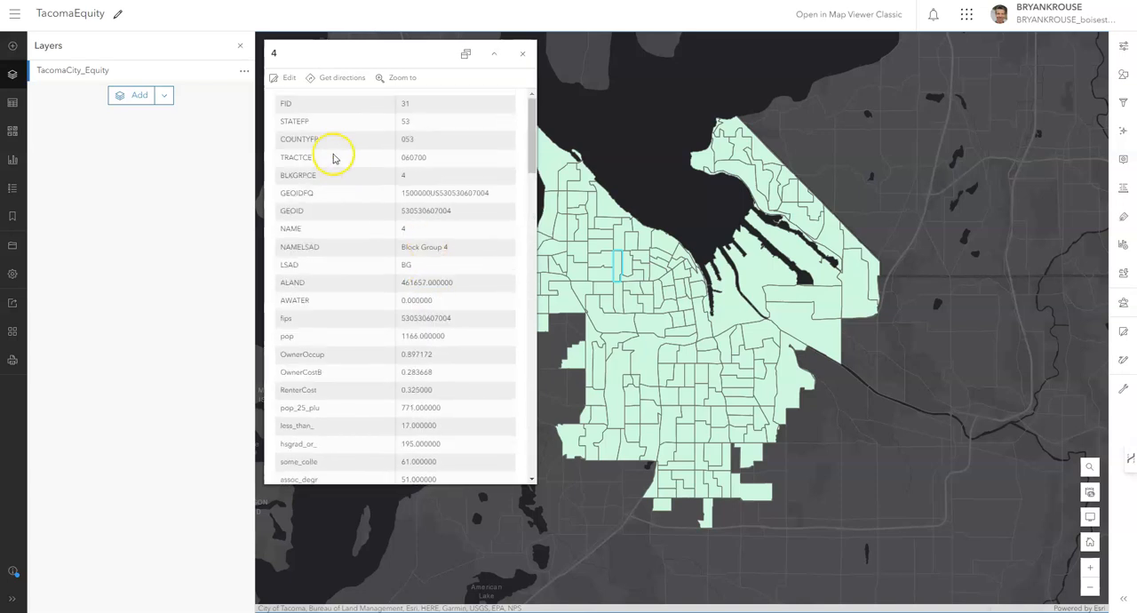
scroll(311, 409, down, 4)
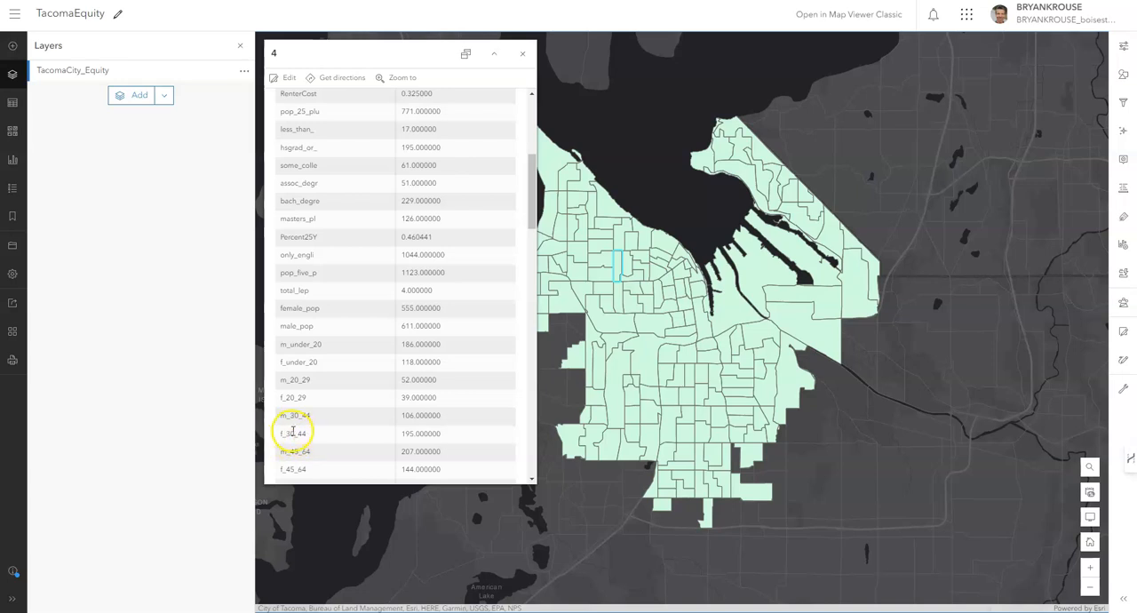
click(525, 56)
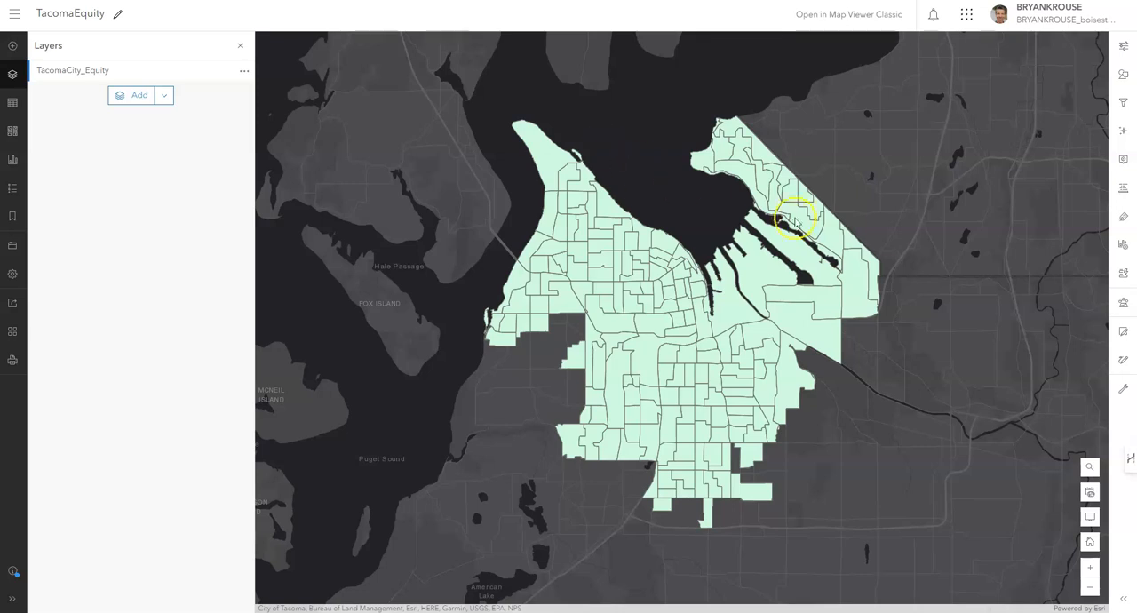
Open the Calculate Composite Index analysis tool and set TacomaCity_Equity as its input layer.
click(1124, 303)
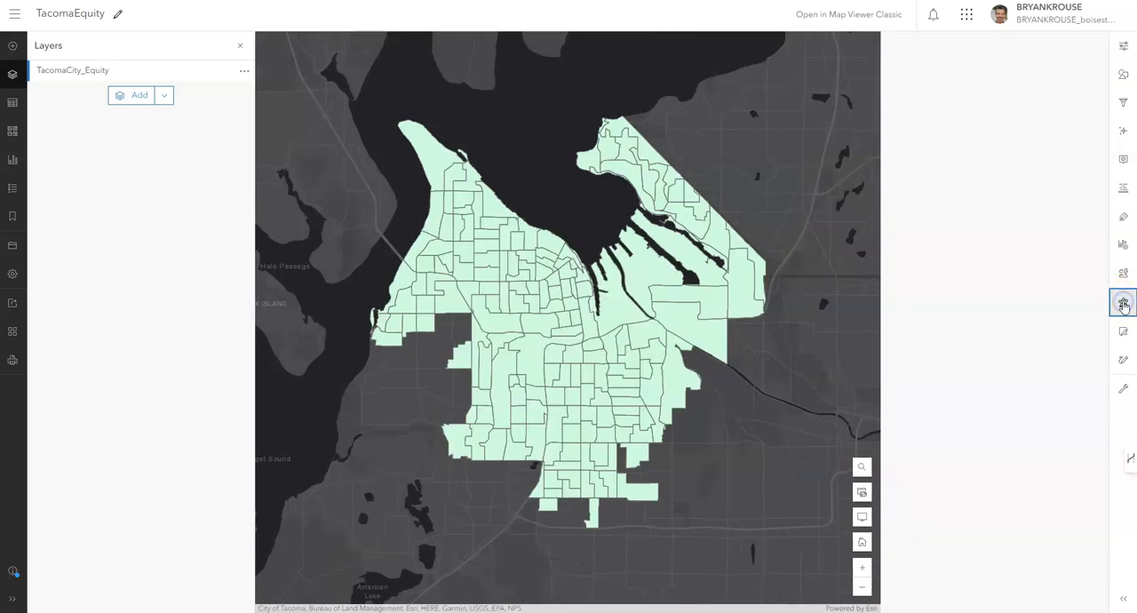
click(1010, 89)
click(1002, 80)
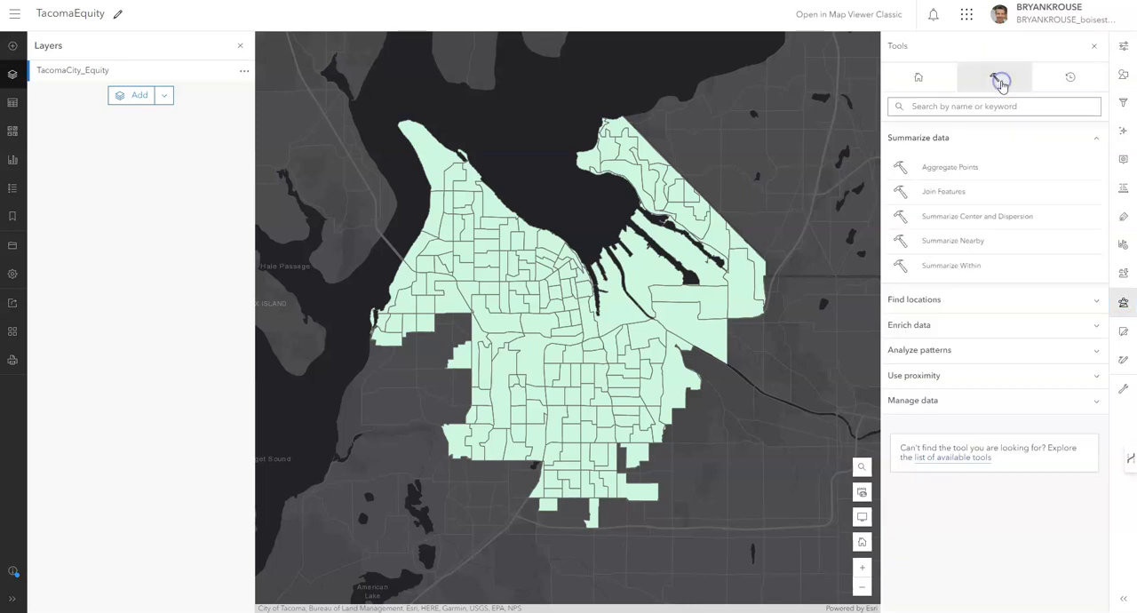
click(960, 351)
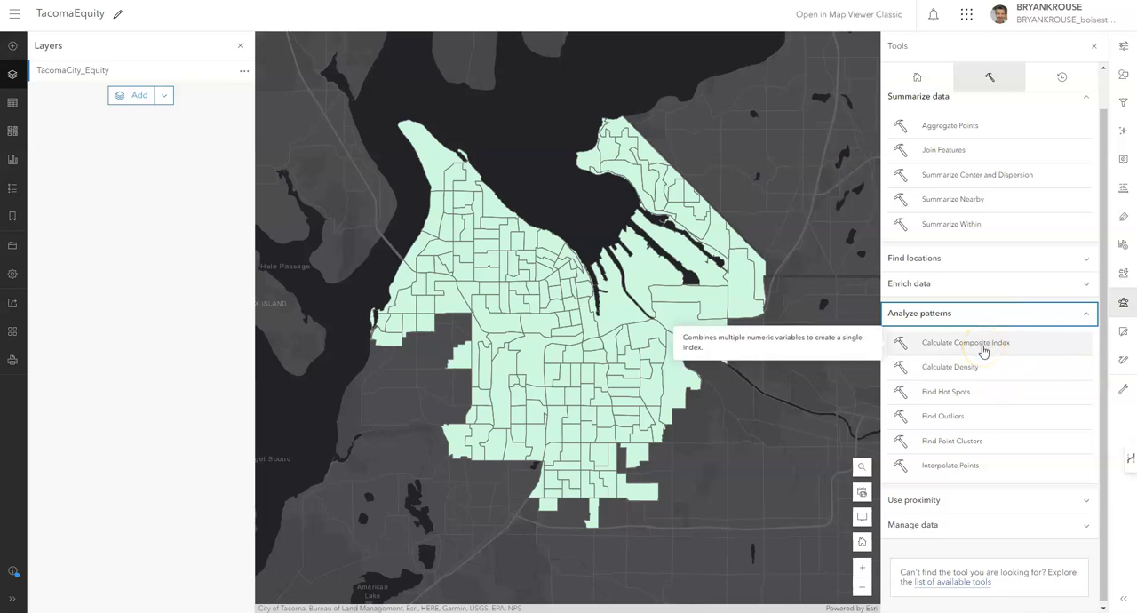
click(983, 351)
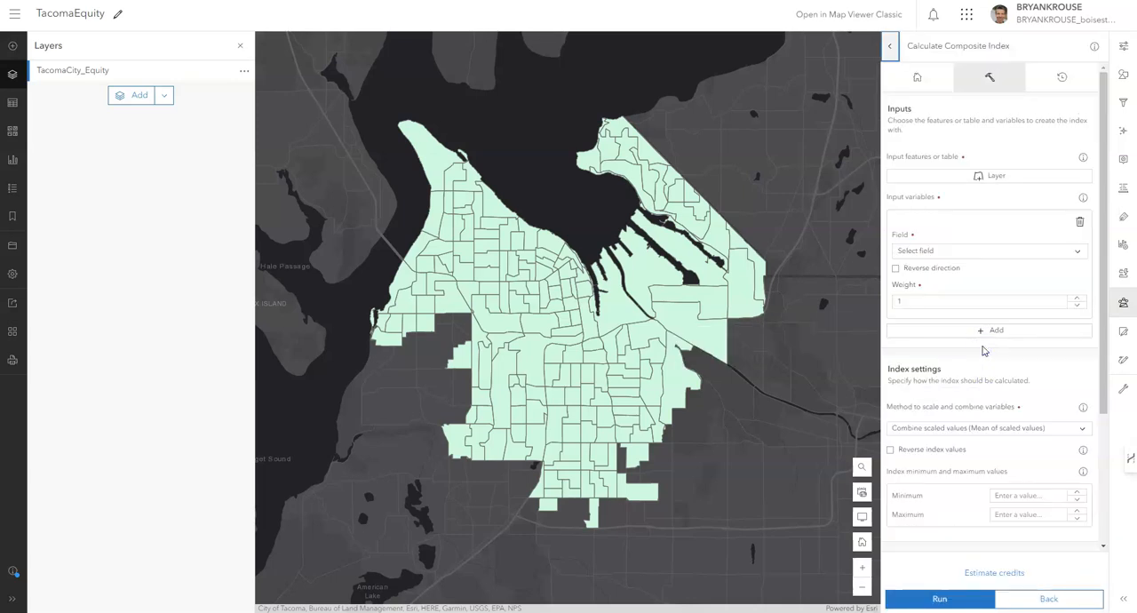
click(1017, 182)
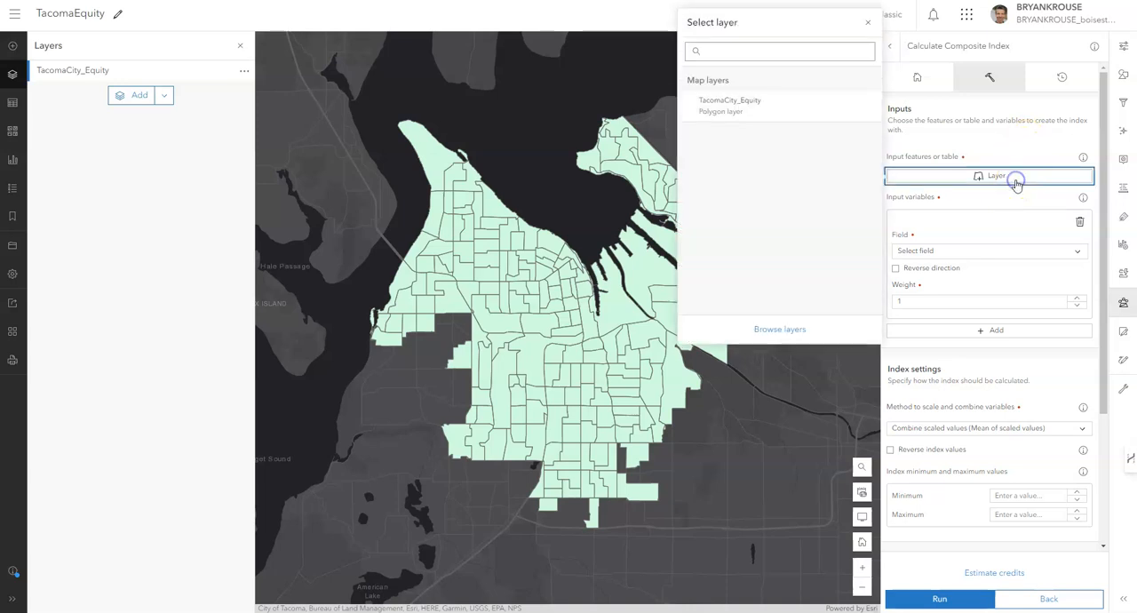
click(737, 112)
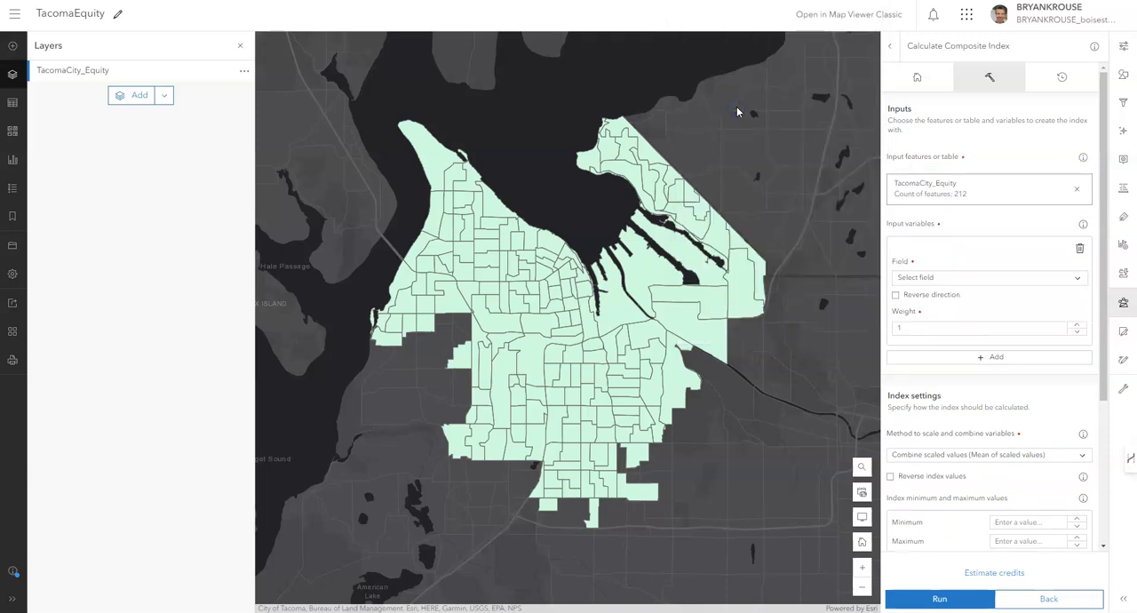
Choose AverageLif as the field of the first input variable for the composite index.
click(966, 281)
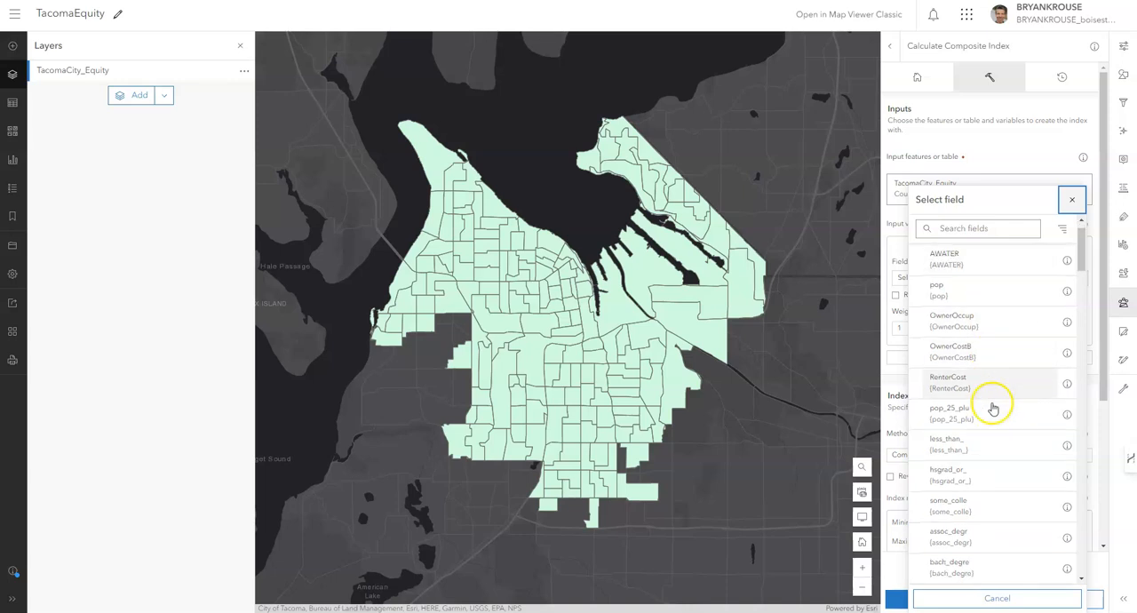
click(963, 230)
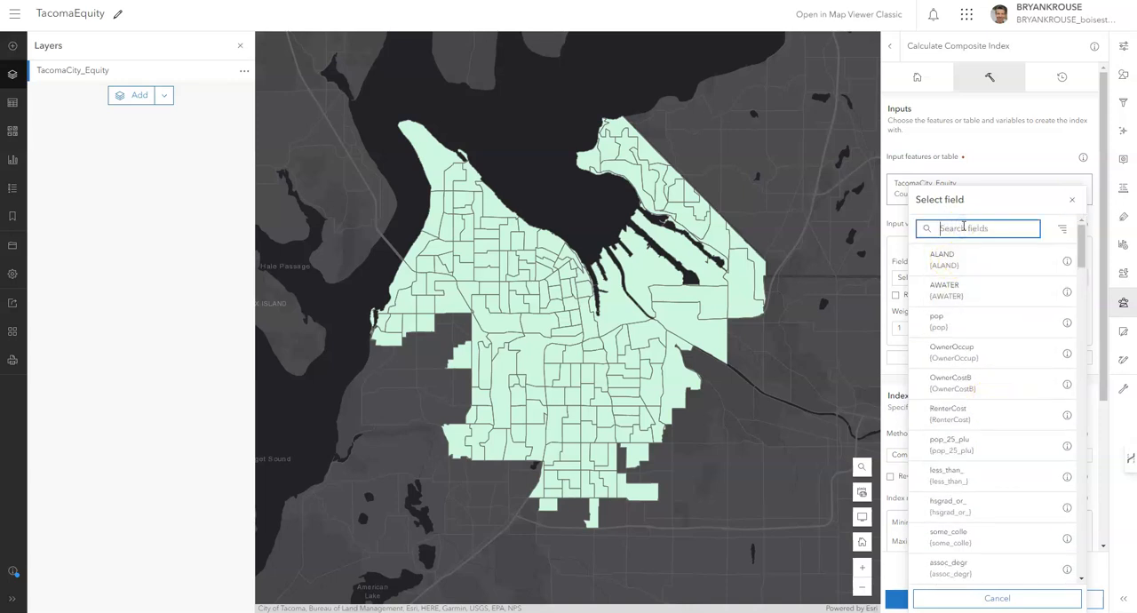
text(av)
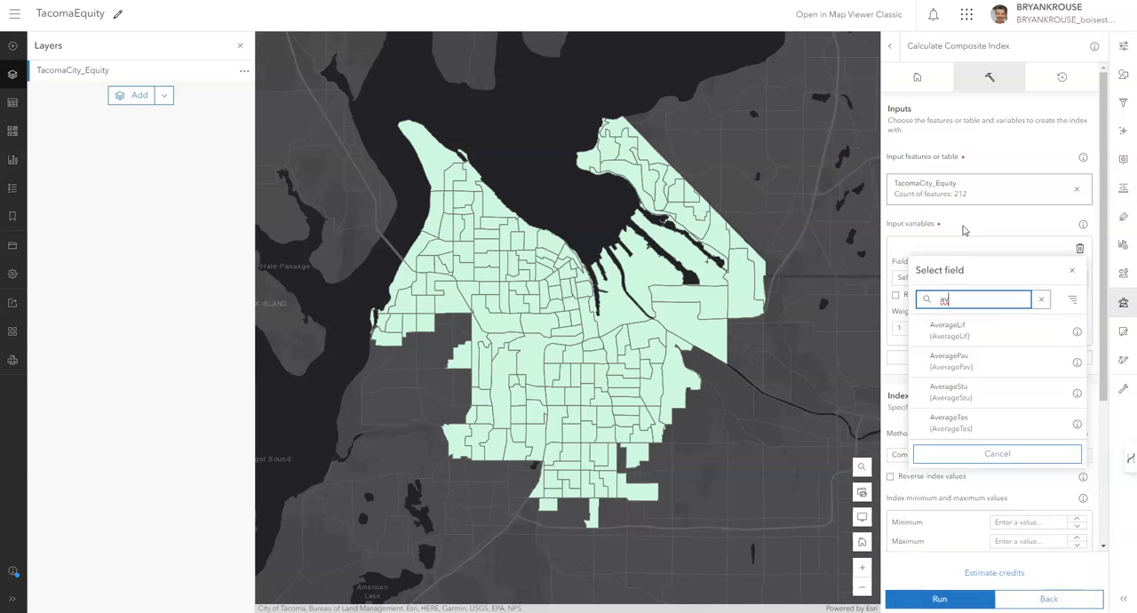
click(971, 334)
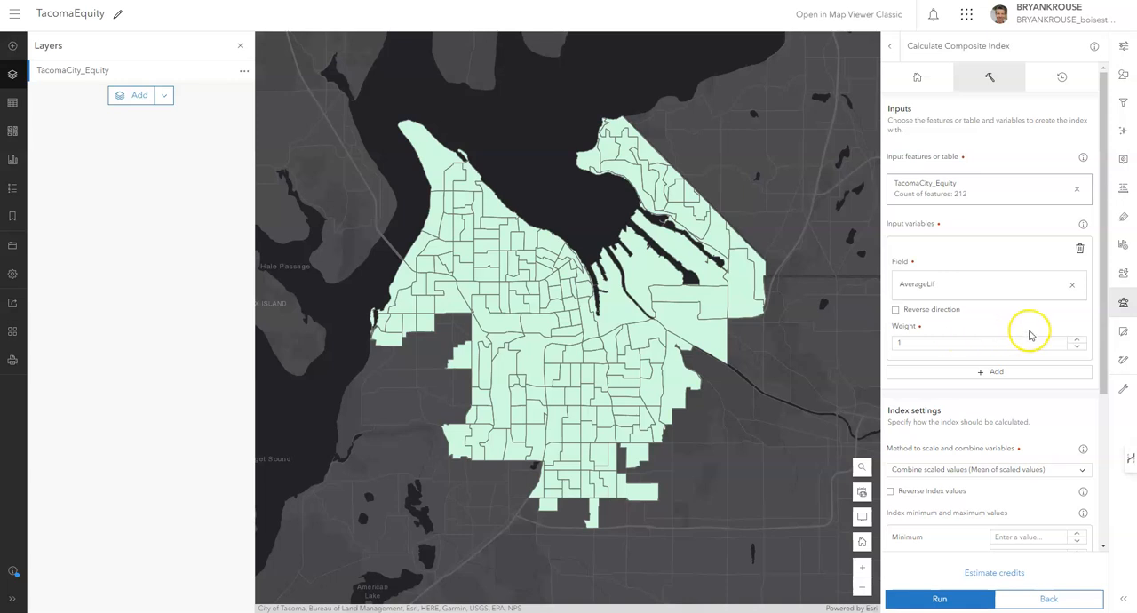
click(1075, 339)
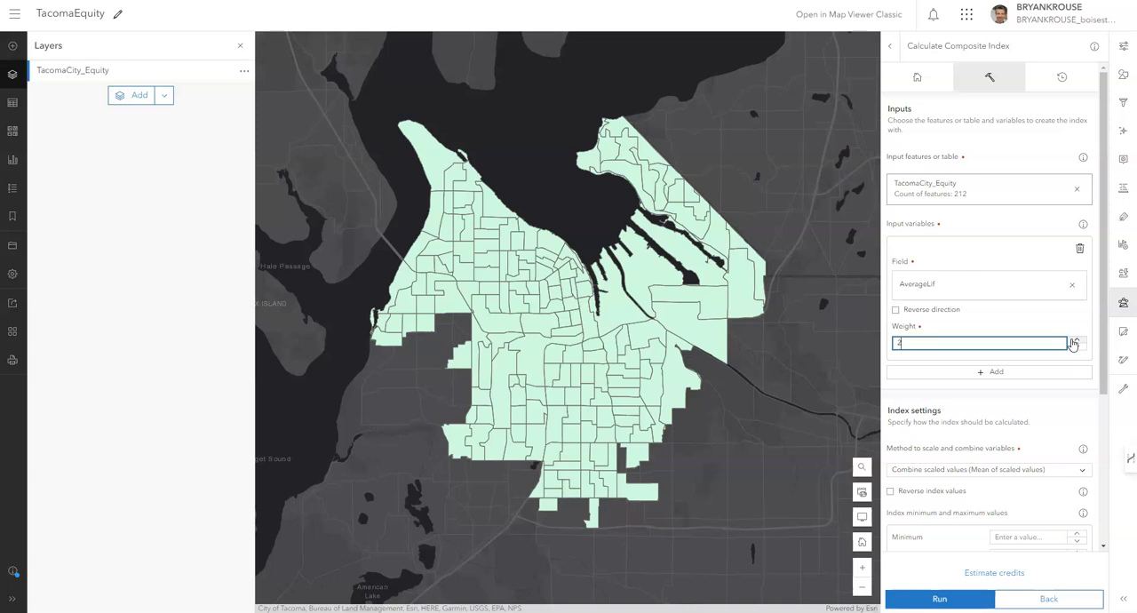
click(1066, 343)
click(1076, 346)
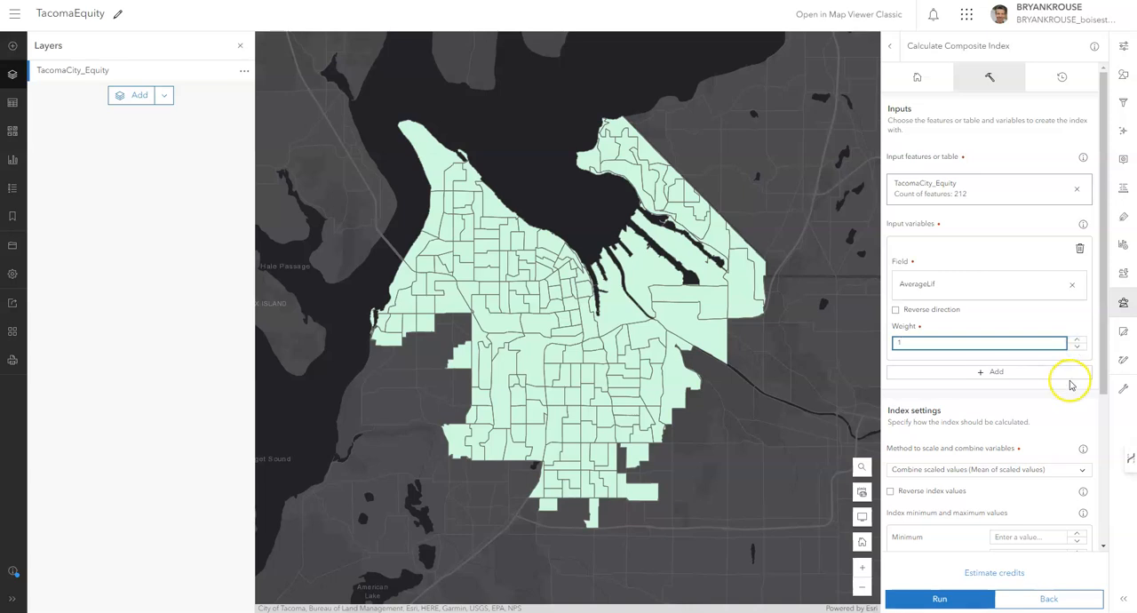
click(1066, 319)
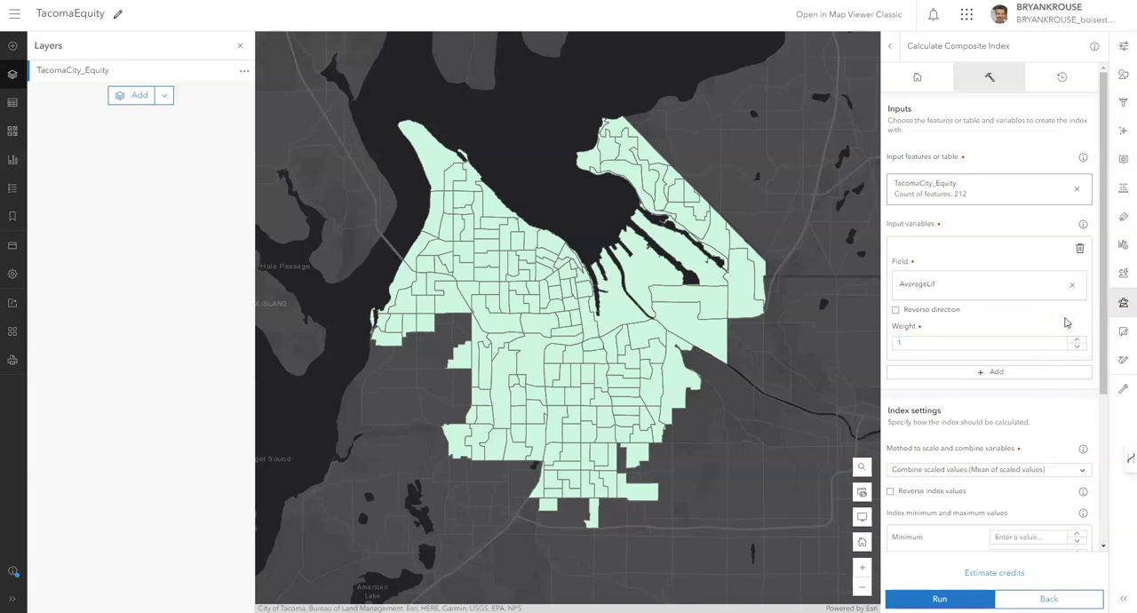
Add a second input variable to the composite index and set its field to InsuredRat.
scroll(1065, 322, down, 1)
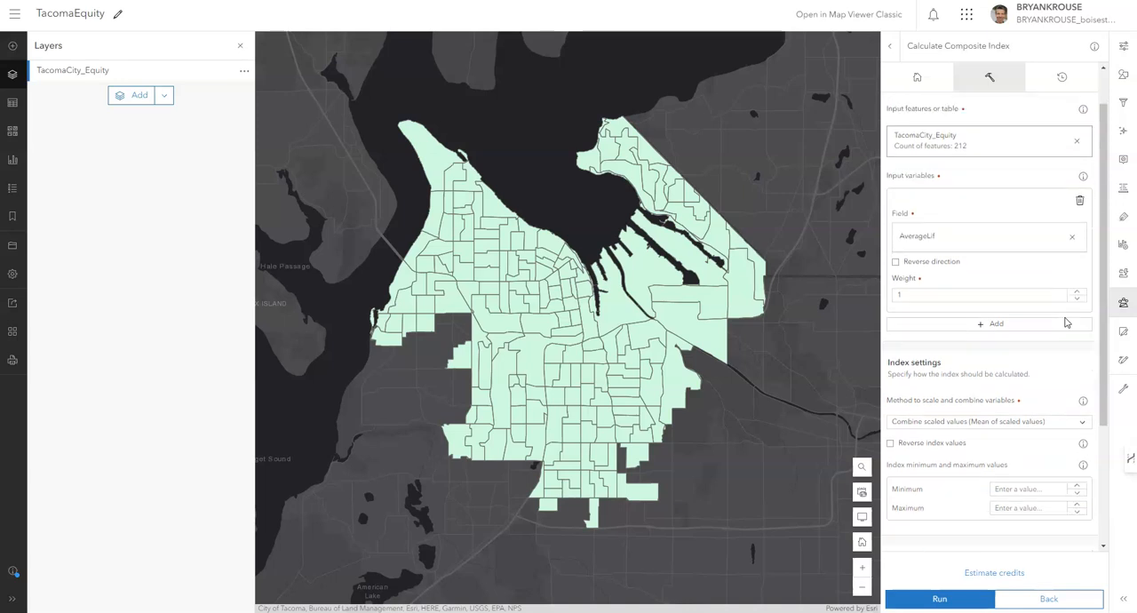
click(1043, 322)
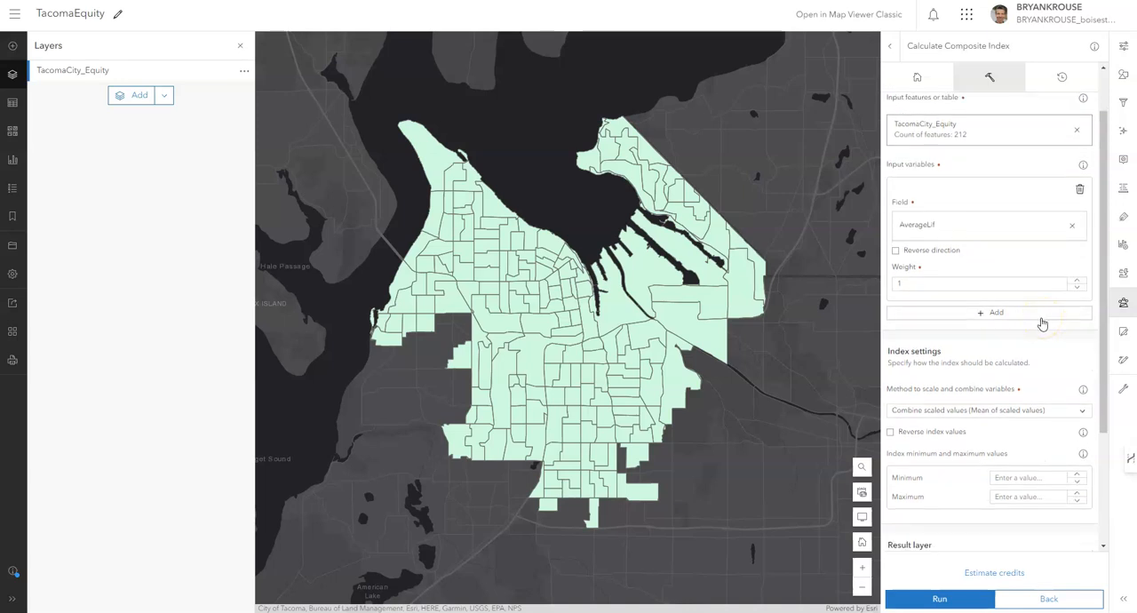
click(1043, 320)
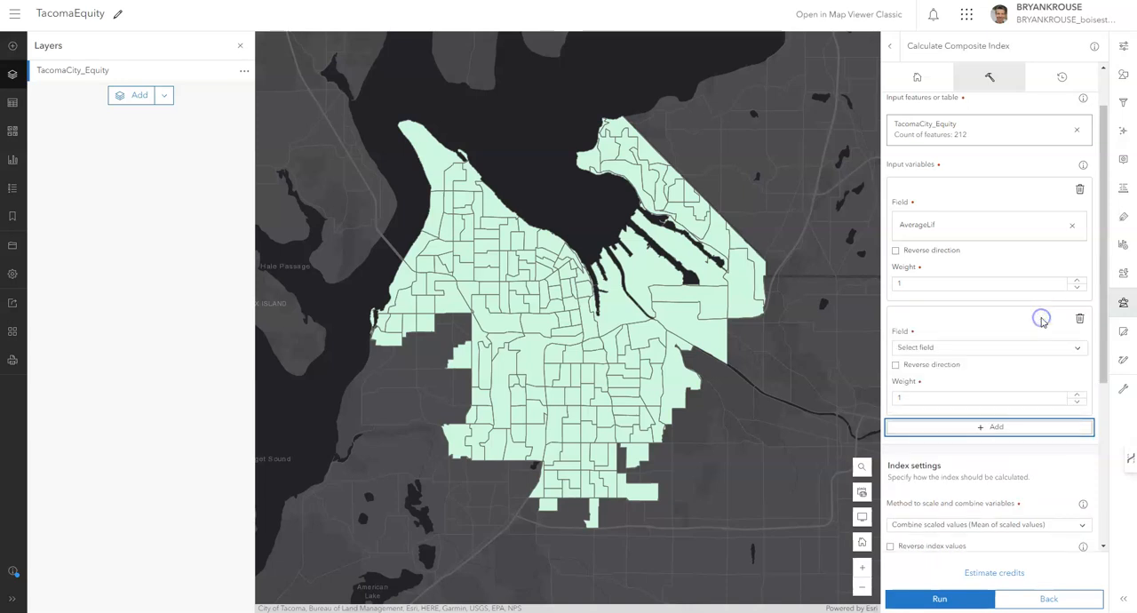
click(990, 348)
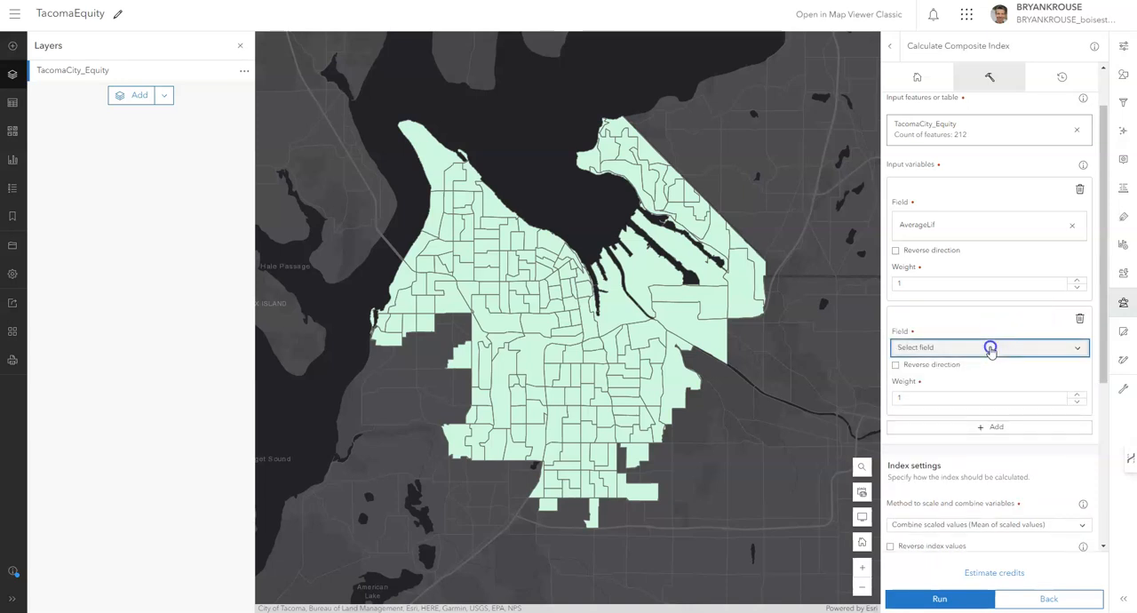
click(988, 228)
text(in)
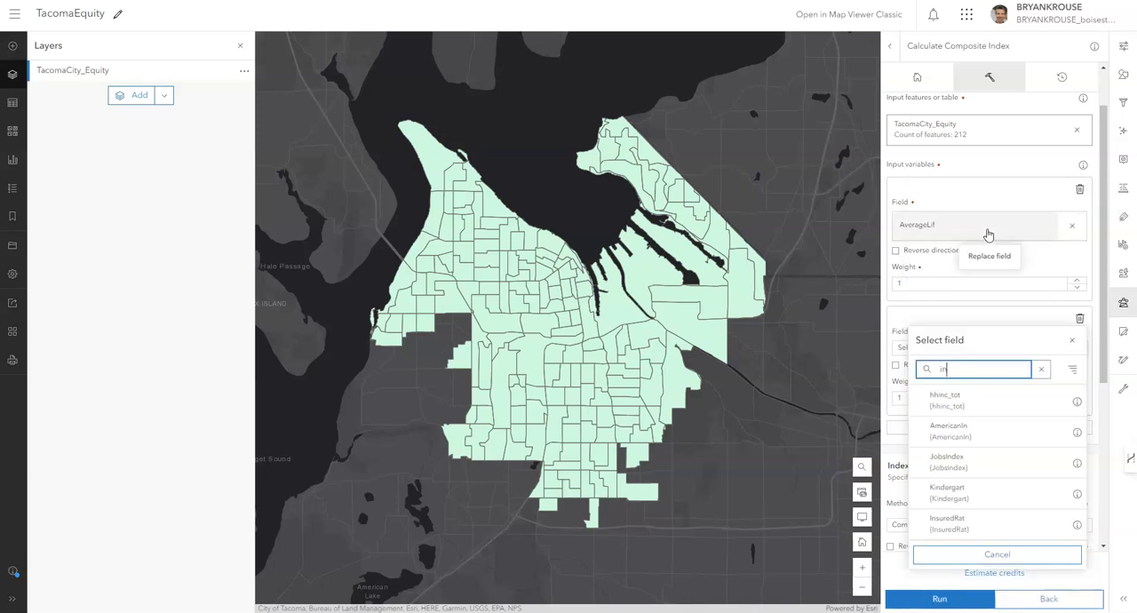
text(s)
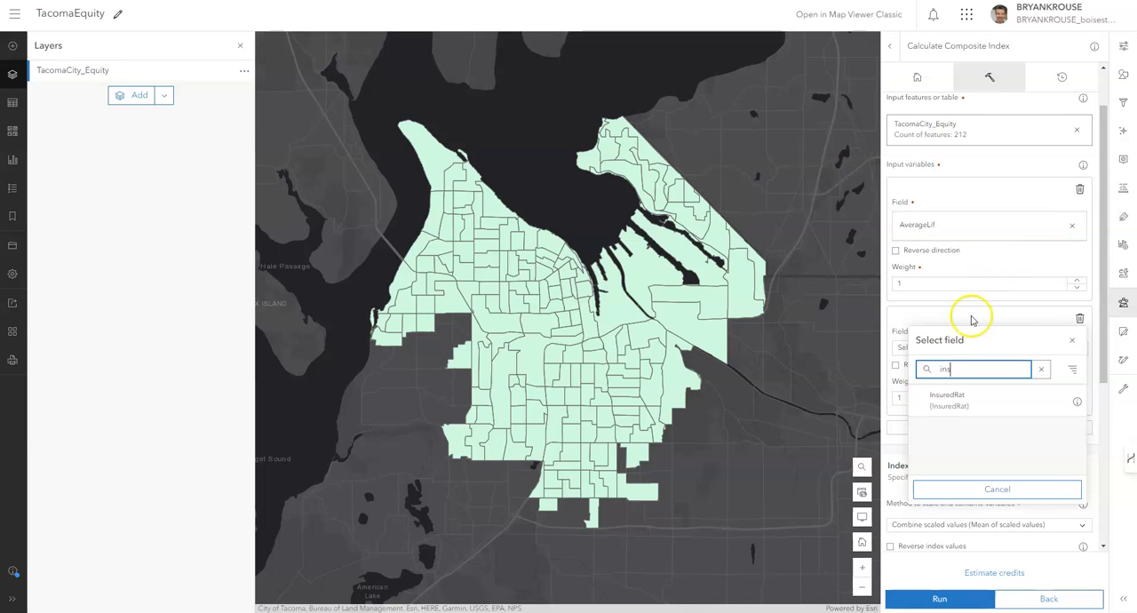
click(963, 400)
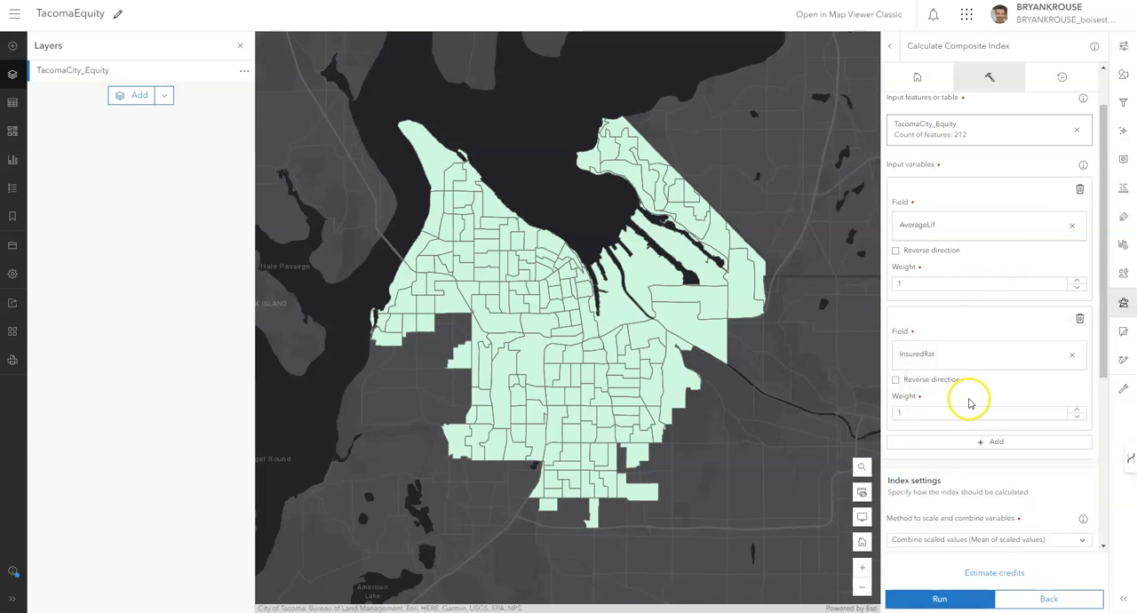
Add a third input variable to the composite index and set its field to MedianHome.
scroll(970, 401, down, 1)
click(988, 386)
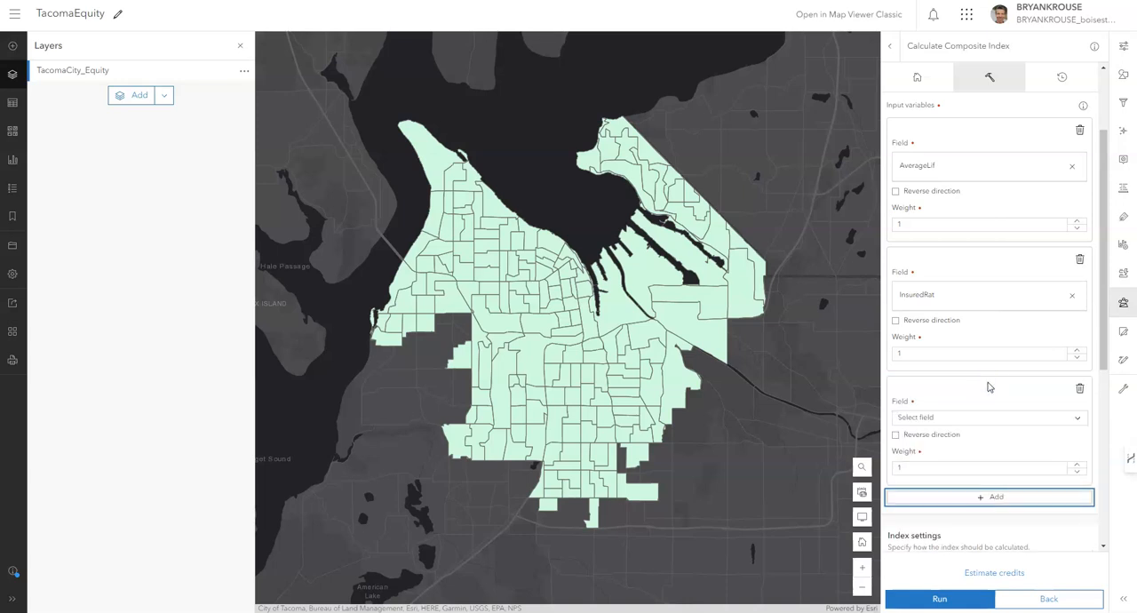
click(968, 418)
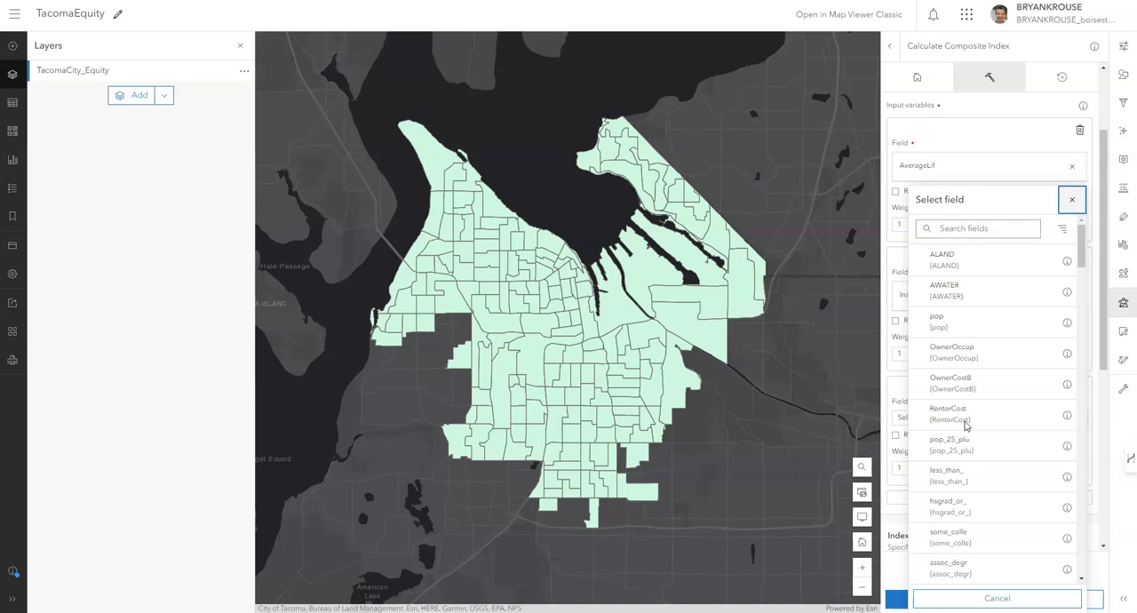
click(999, 225)
text(media)
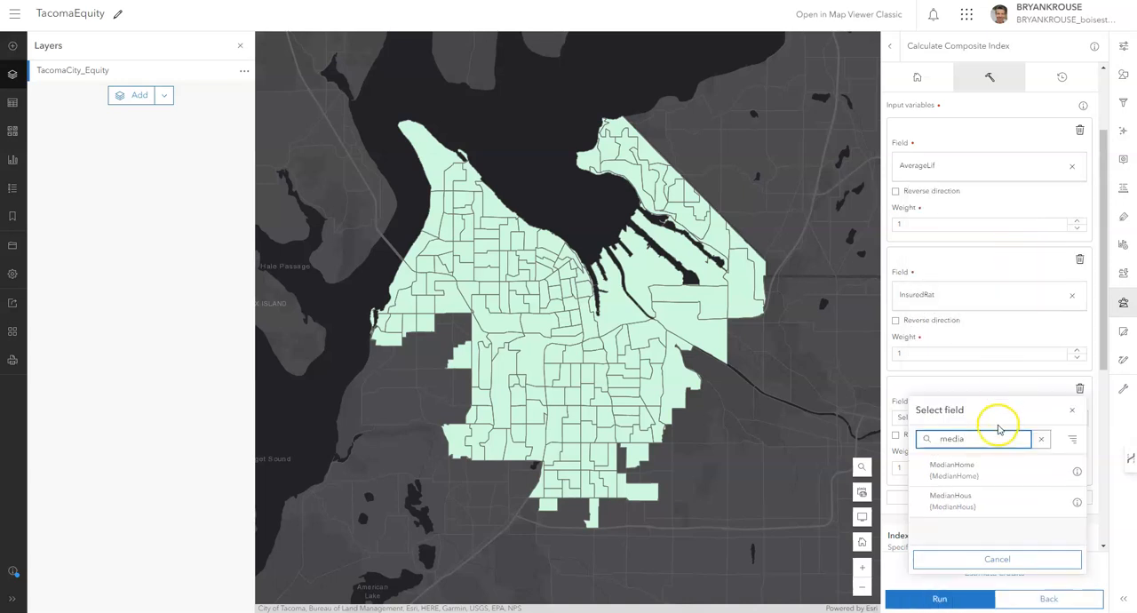
click(973, 475)
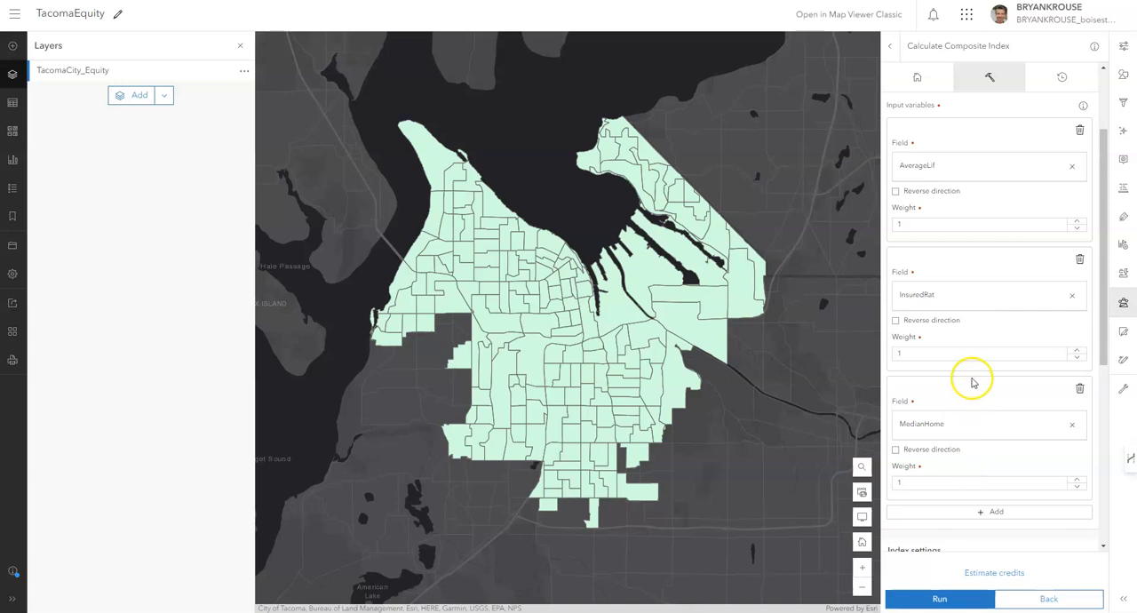
Reverse the direction of the MedianHome variable and add a fourth input variable with field OwnerCostB, also reversed.
scroll(978, 382, down, 1)
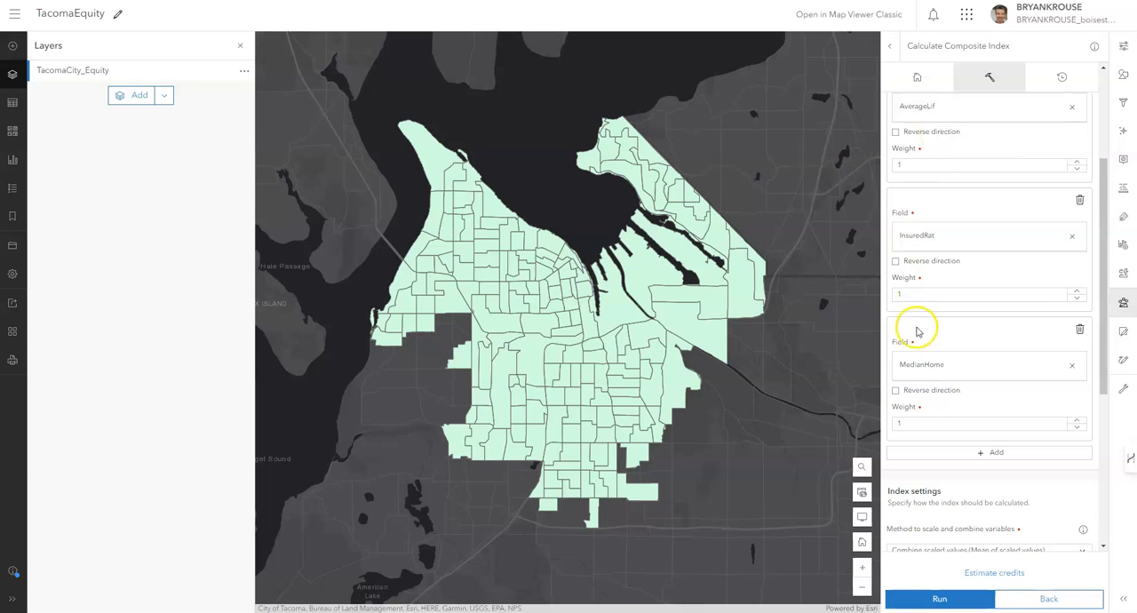
click(895, 391)
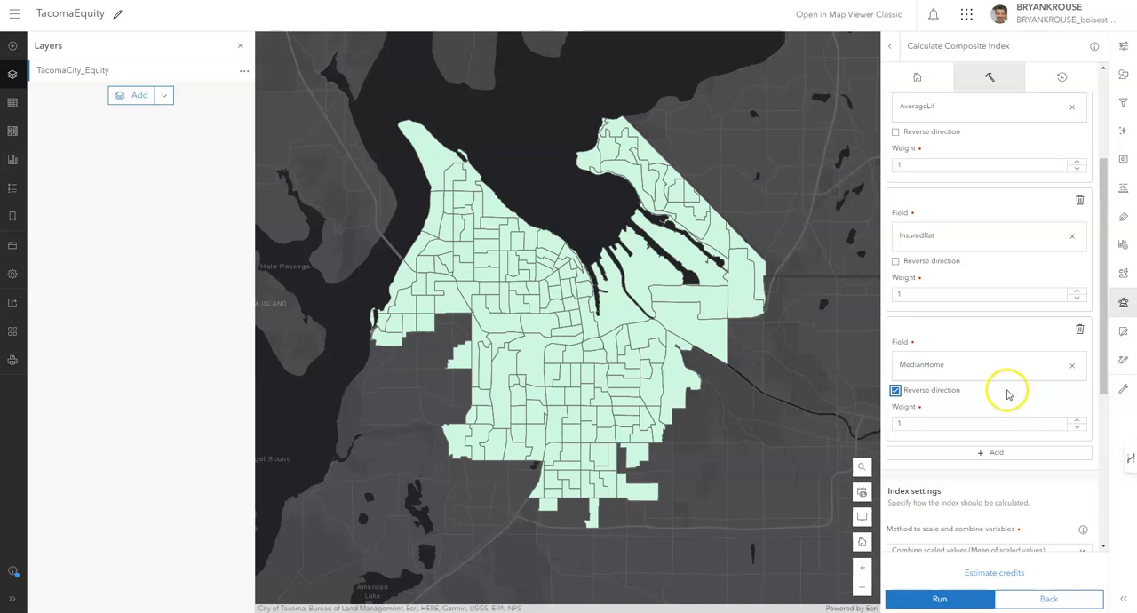
click(997, 454)
scroll(998, 457, down, 2)
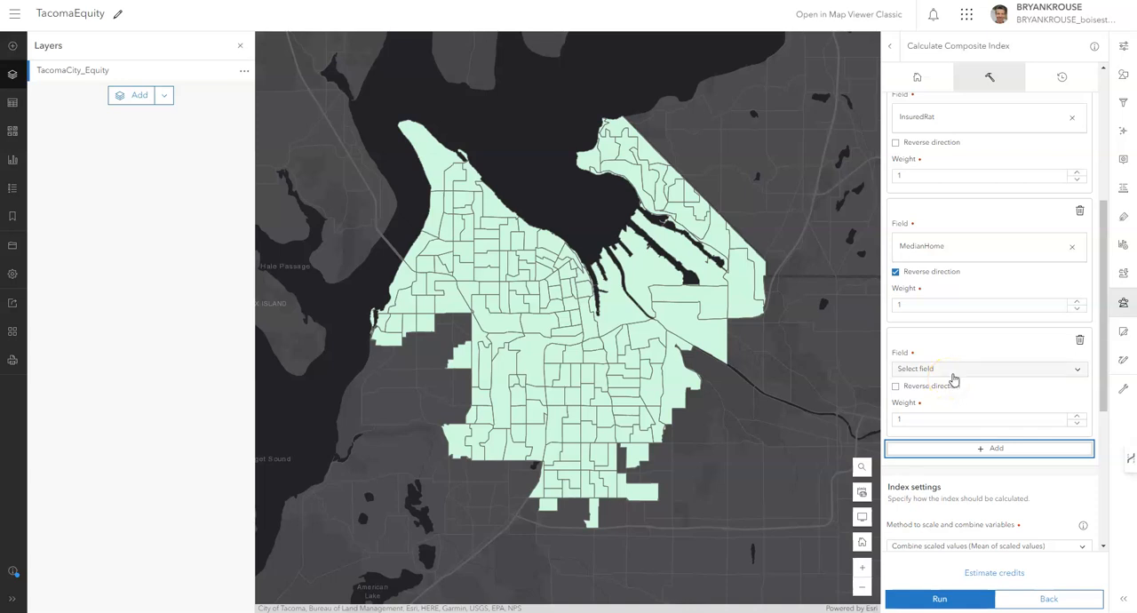
click(955, 371)
click(973, 229)
text(own)
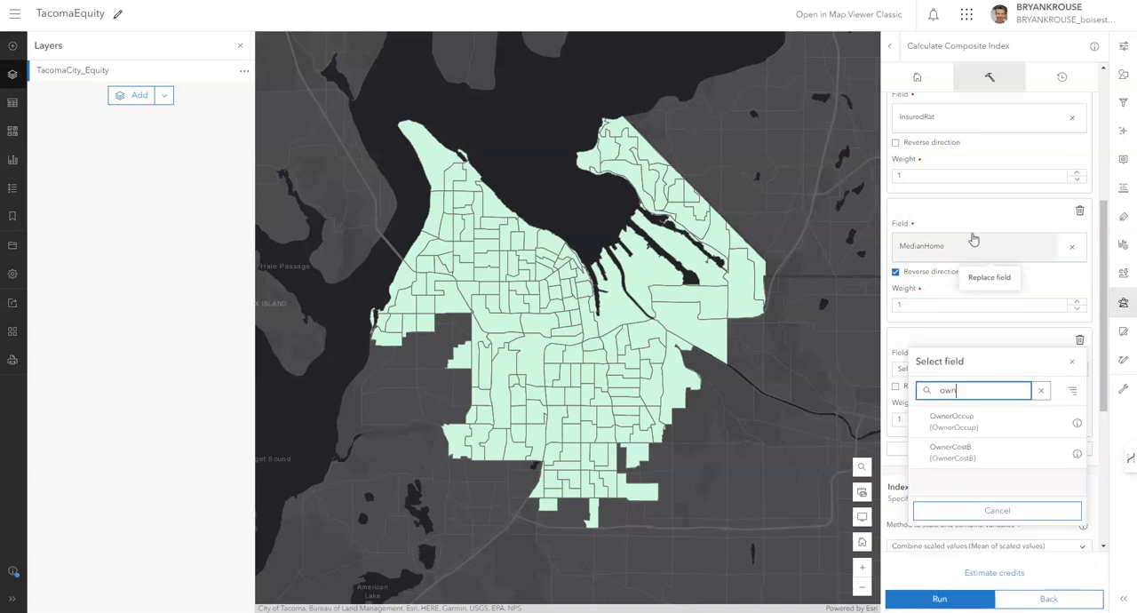
click(964, 452)
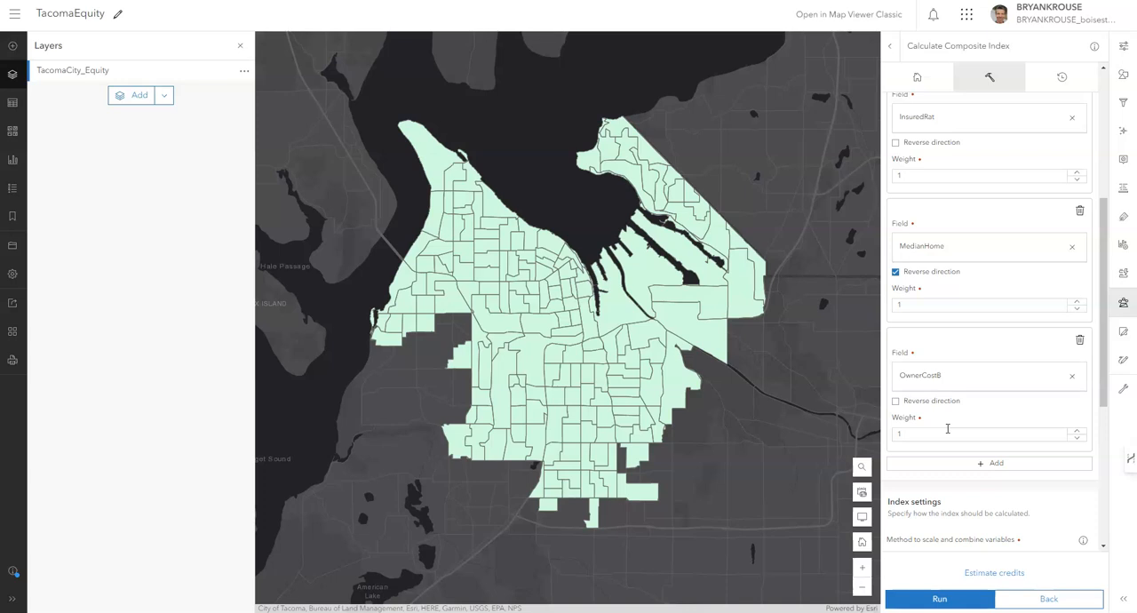
click(895, 401)
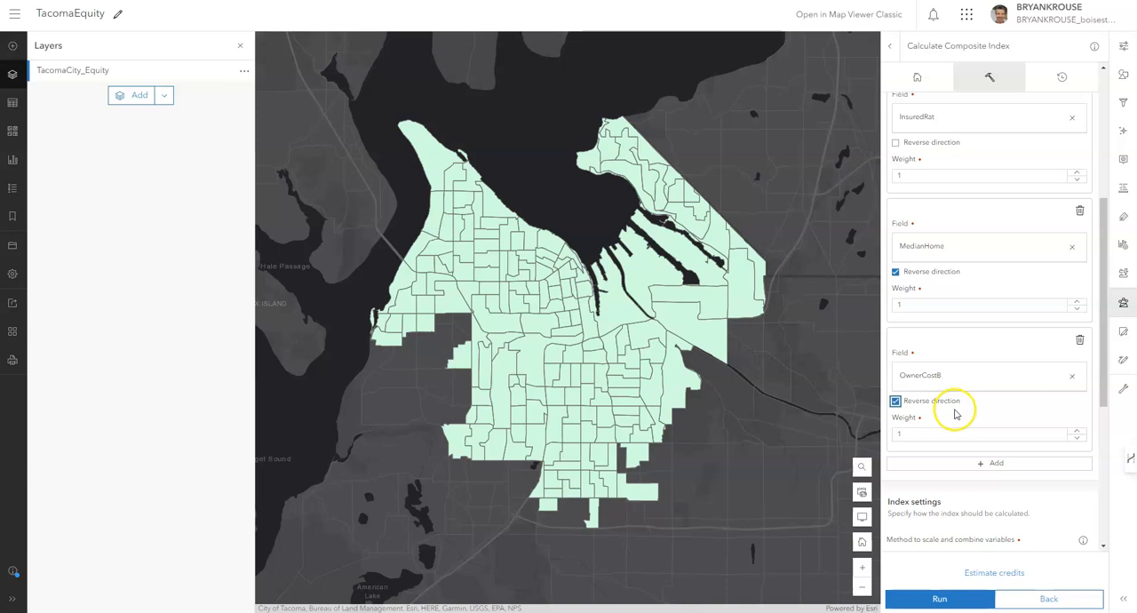
Add a fifth input variable to the composite index with field RenterCost and reverse its direction.
click(986, 468)
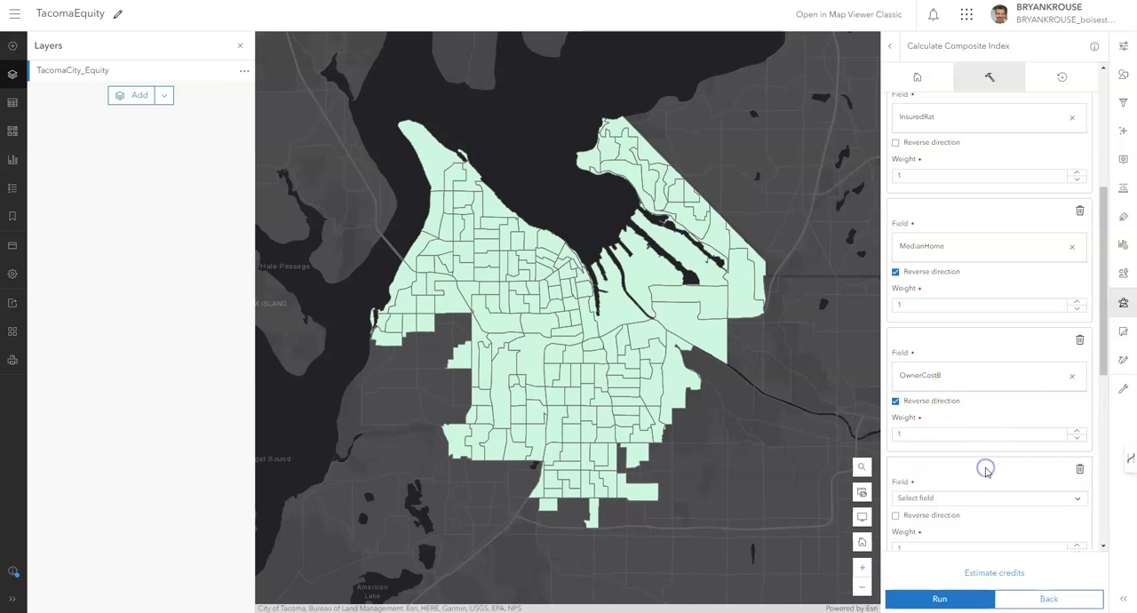
scroll(965, 471, down, 2)
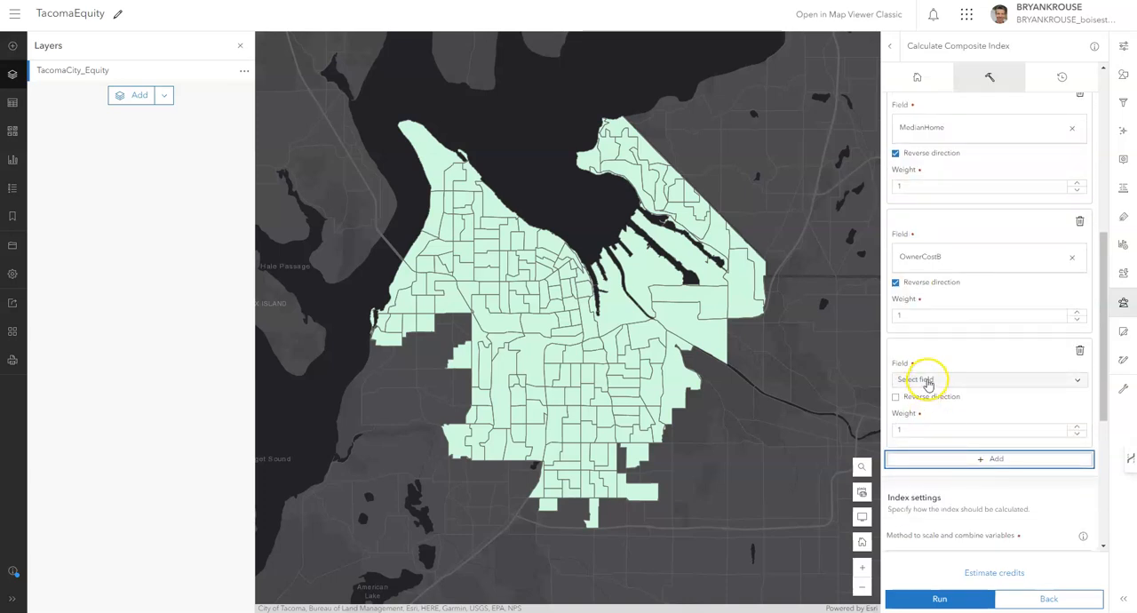
click(927, 381)
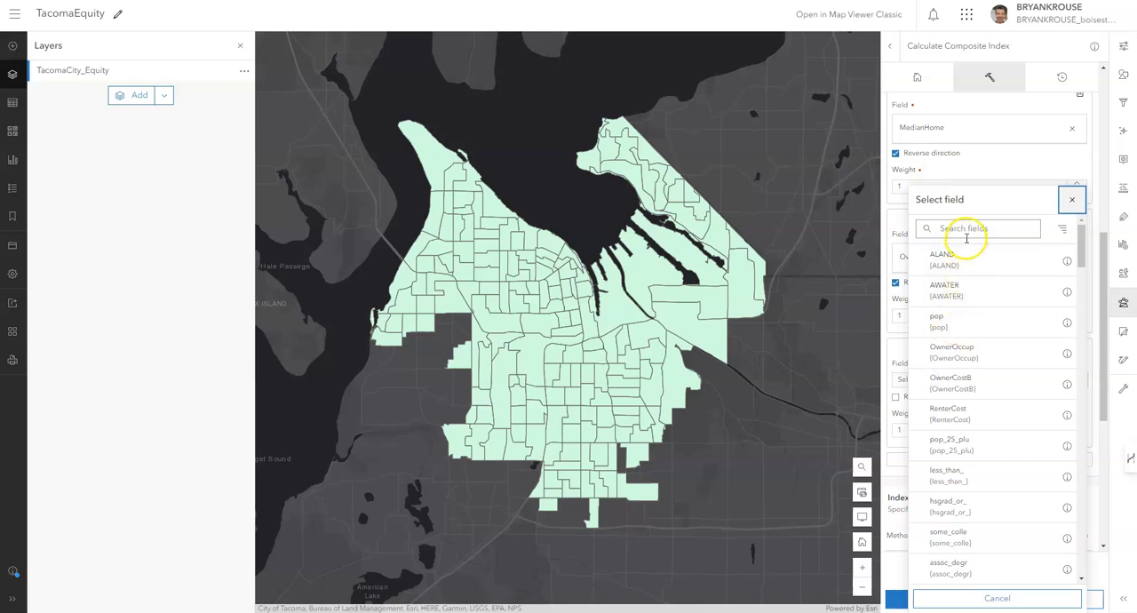
click(973, 422)
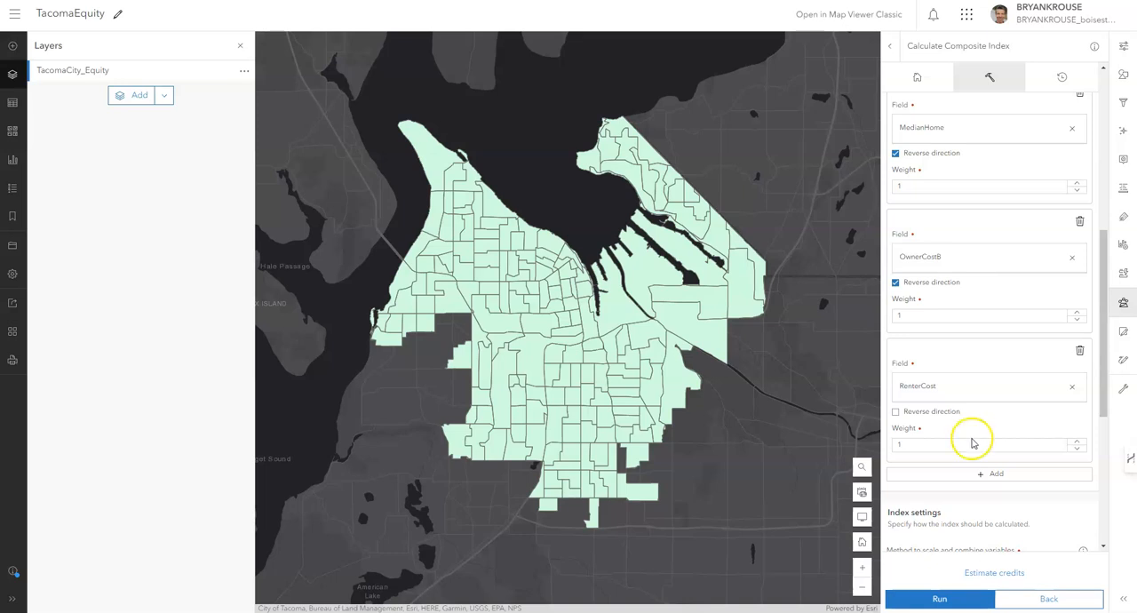
click(896, 412)
Add a sixth input variable to the composite index with field Pedestrian and reverse its direction.
scroll(915, 411, down, 3)
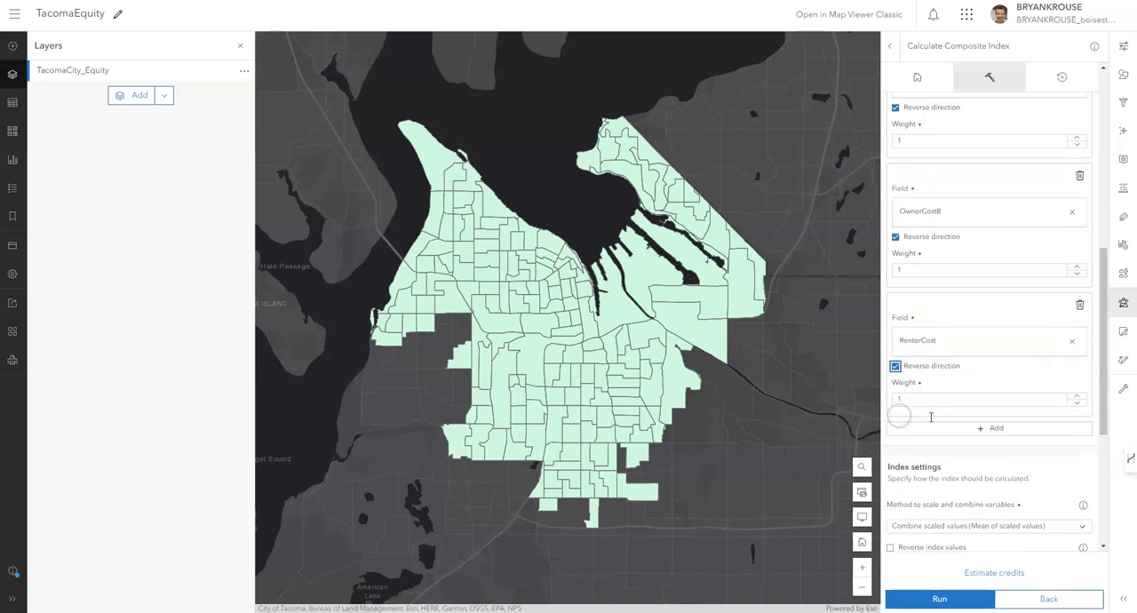
click(994, 356)
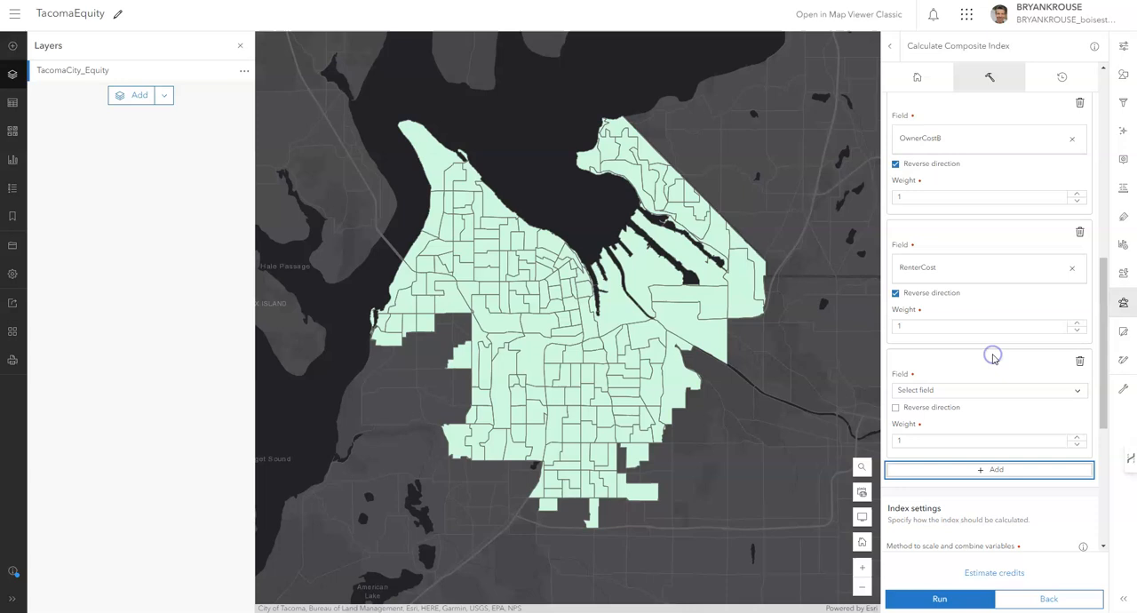
click(971, 396)
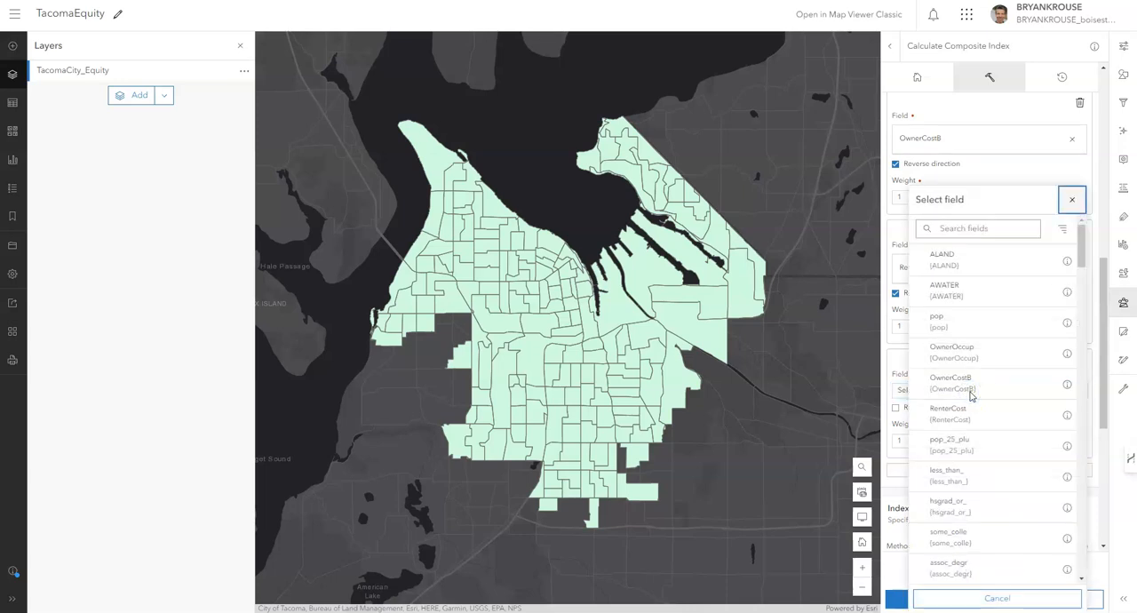
click(959, 229)
text(ped)
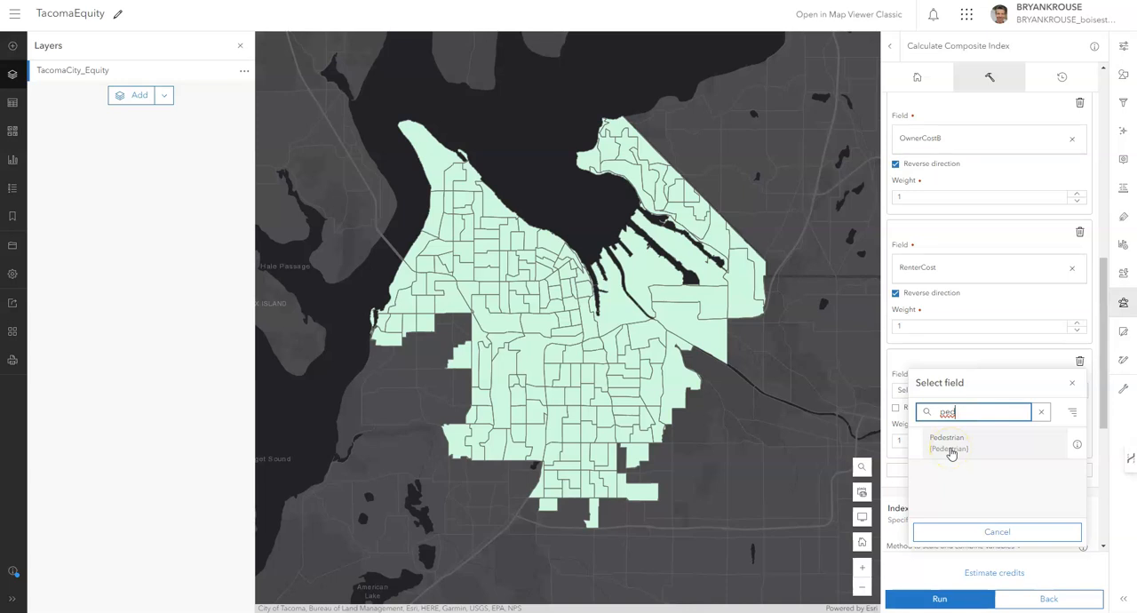
click(950, 451)
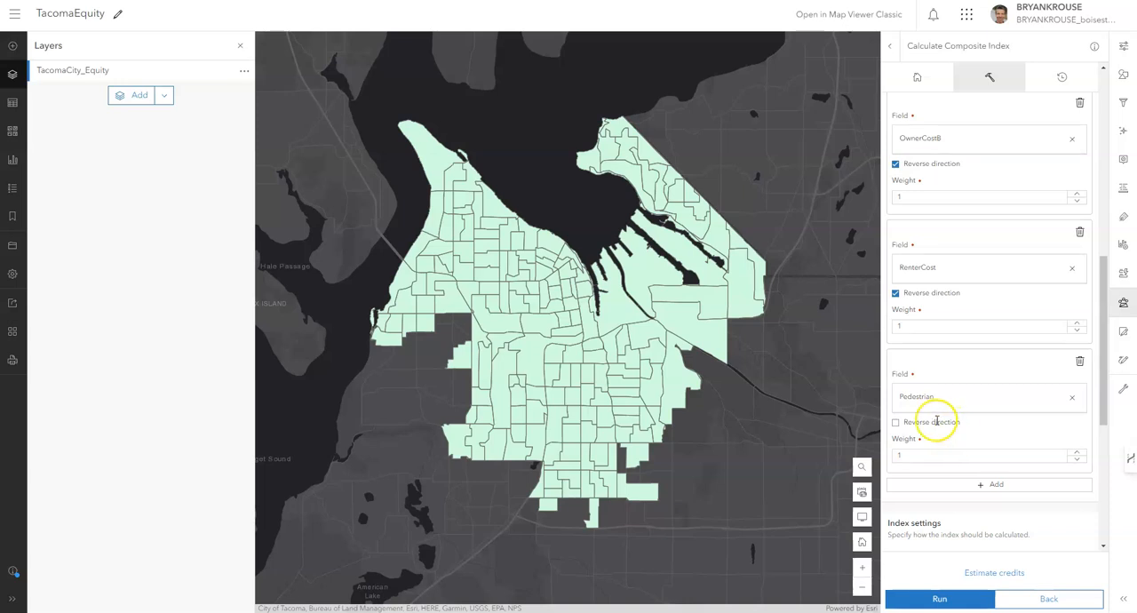
click(896, 424)
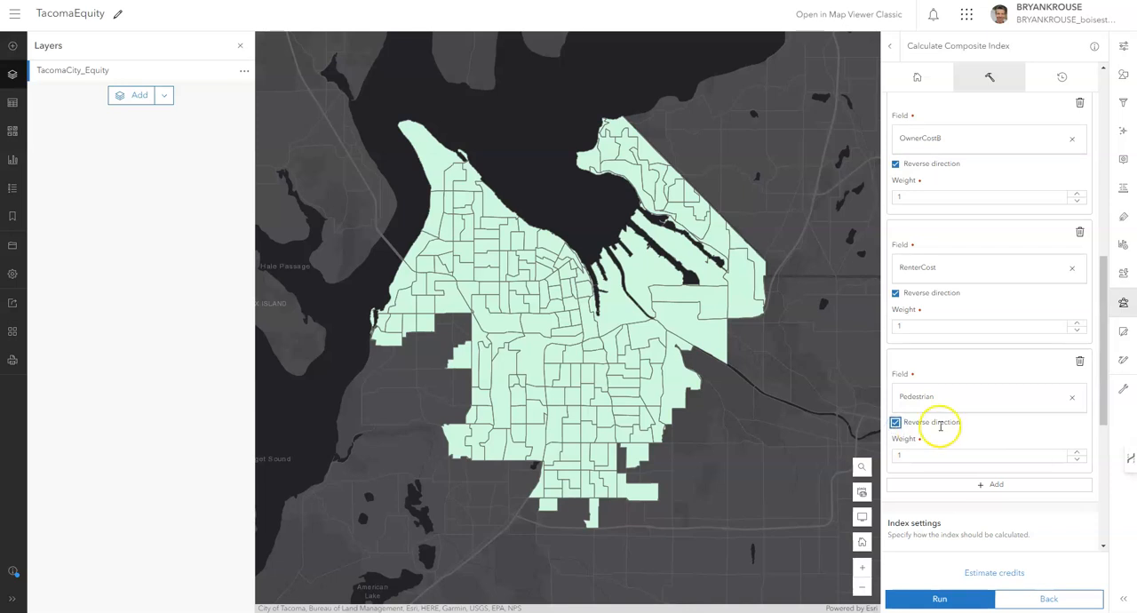
Add a seventh input variable to the composite index with field TacomaPers and reverse its direction.
click(995, 485)
scroll(994, 485, down, 2)
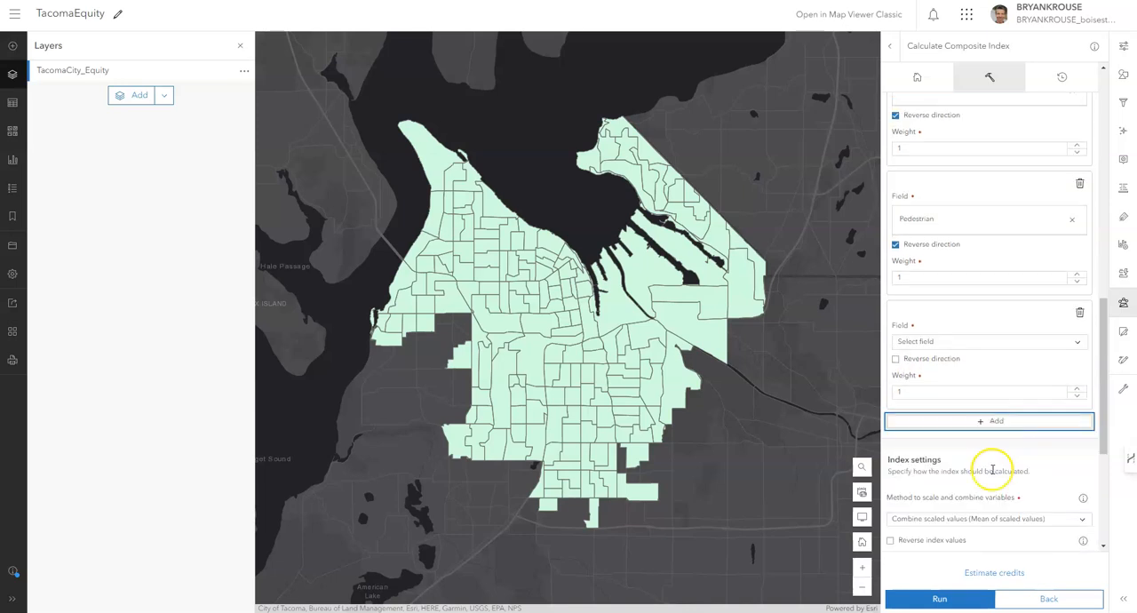
click(946, 342)
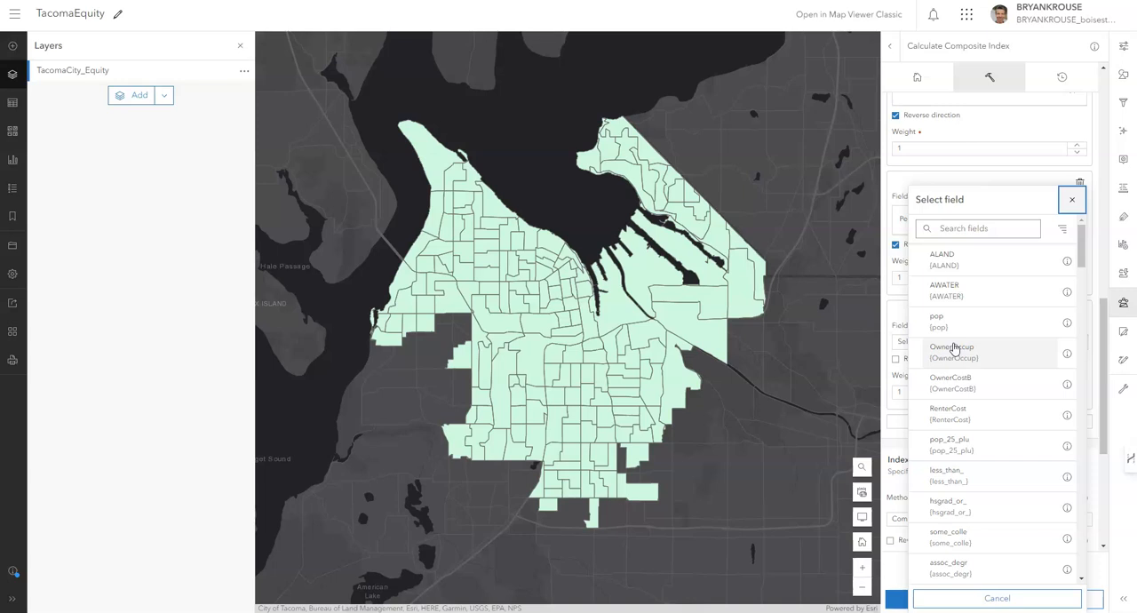
click(991, 234)
text(tacom)
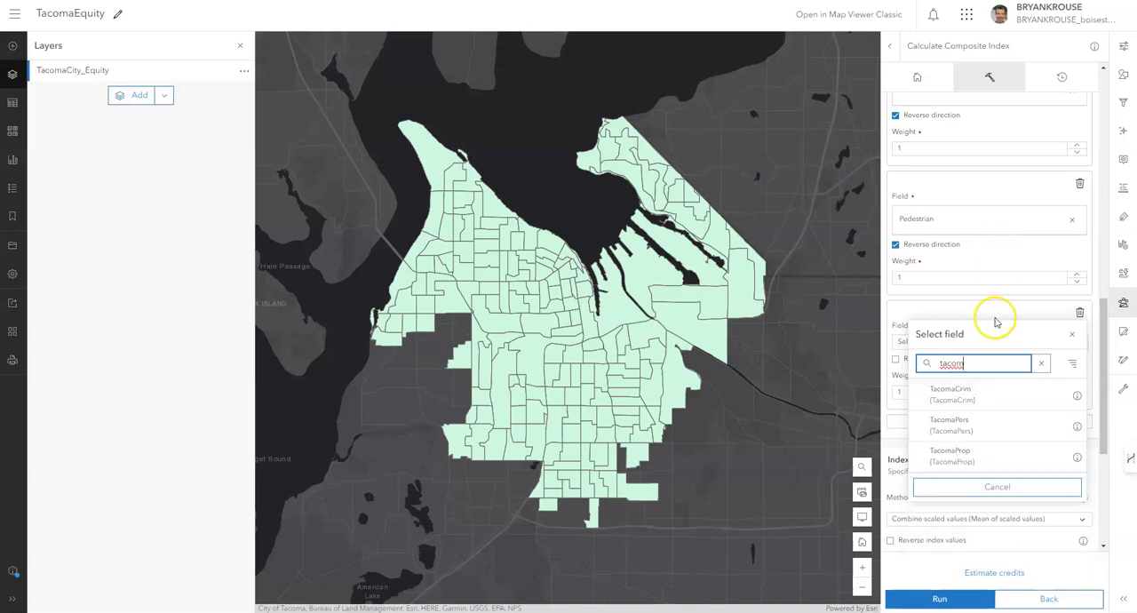
click(996, 430)
click(896, 374)
Add an eighth input variable to the composite index with field TacomaProp and reverse its direction.
click(995, 437)
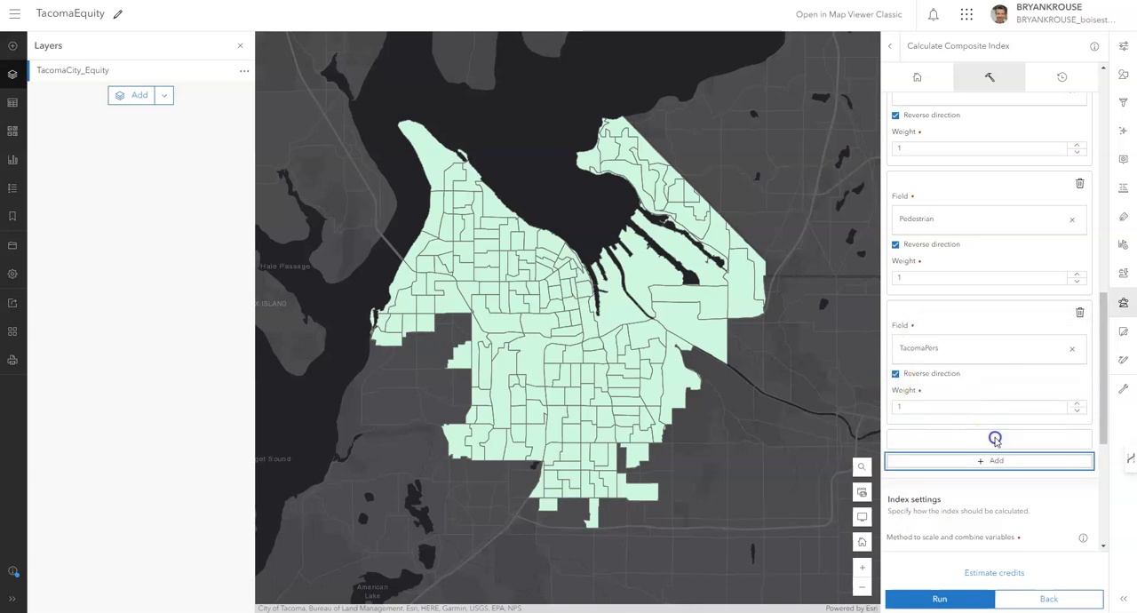
click(959, 471)
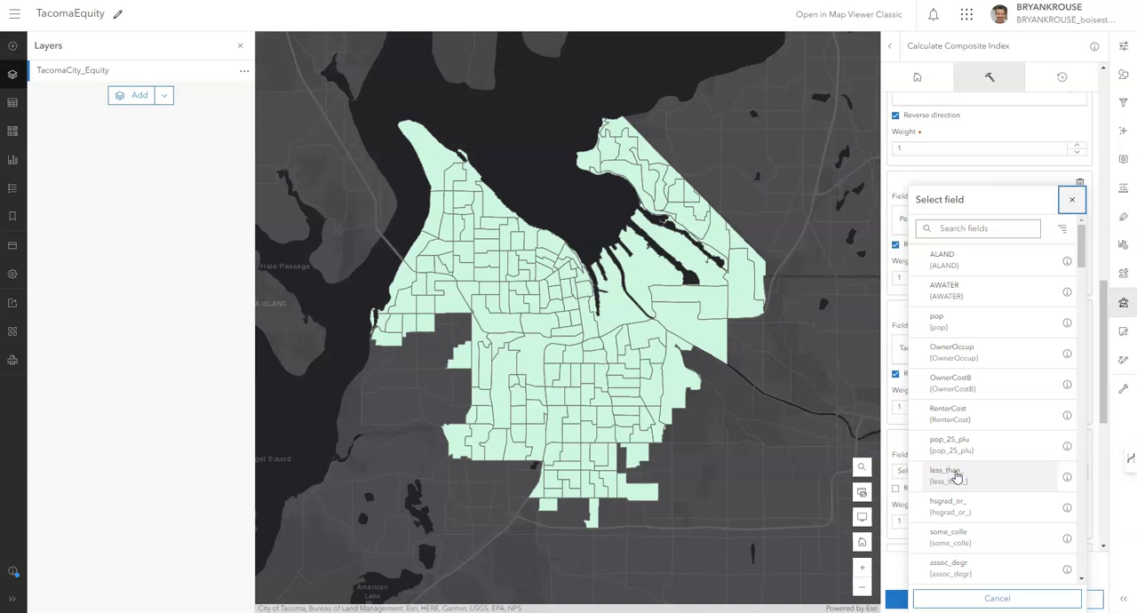
click(963, 228)
text(taco)
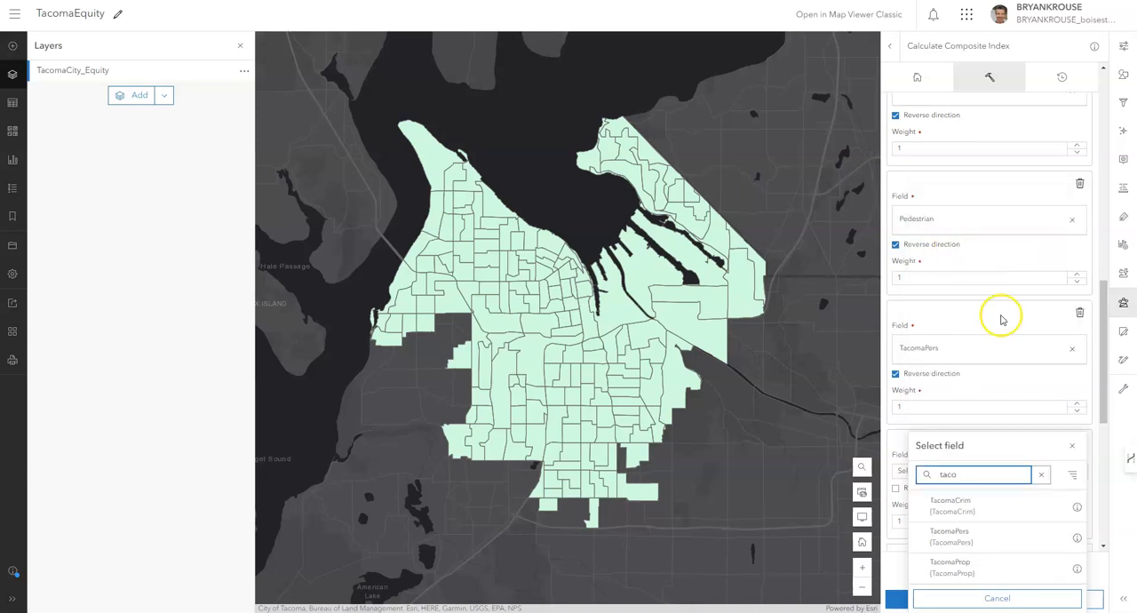
click(989, 577)
scroll(986, 516, down, 2)
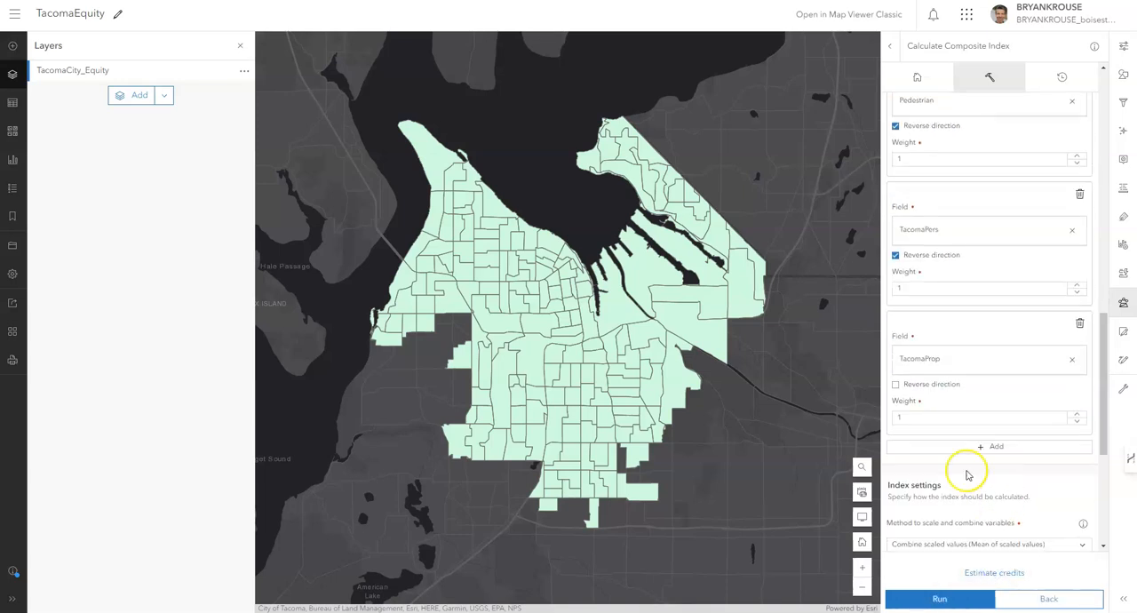
click(896, 384)
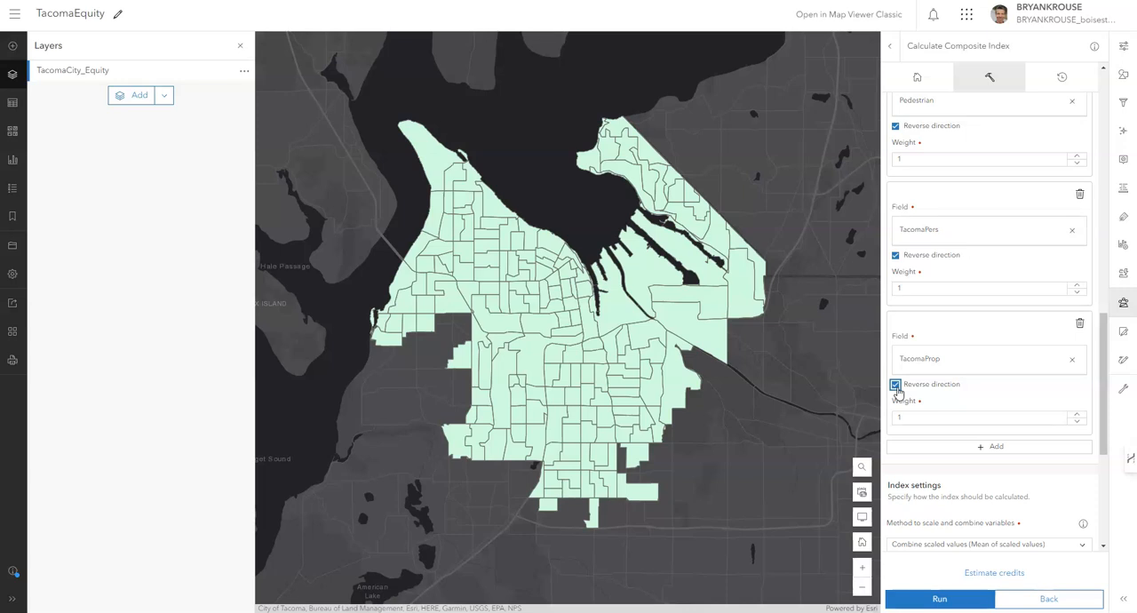
Set the index minimum value to 0 and the maximum value to 100 in the index settings.
scroll(930, 406, down, 1)
scroll(930, 406, down, 2)
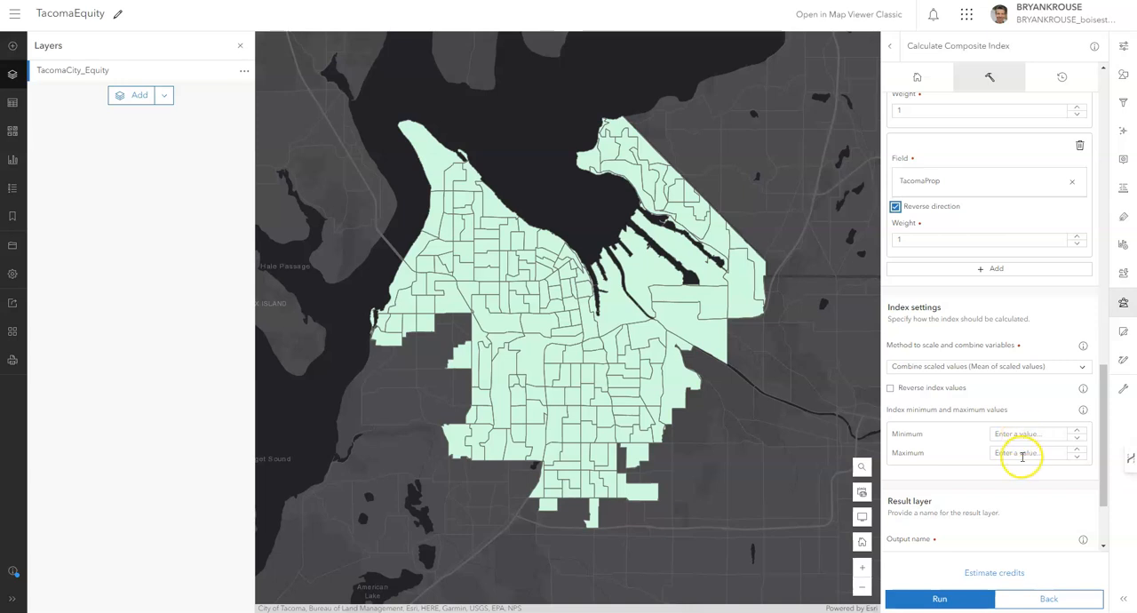
click(1049, 434)
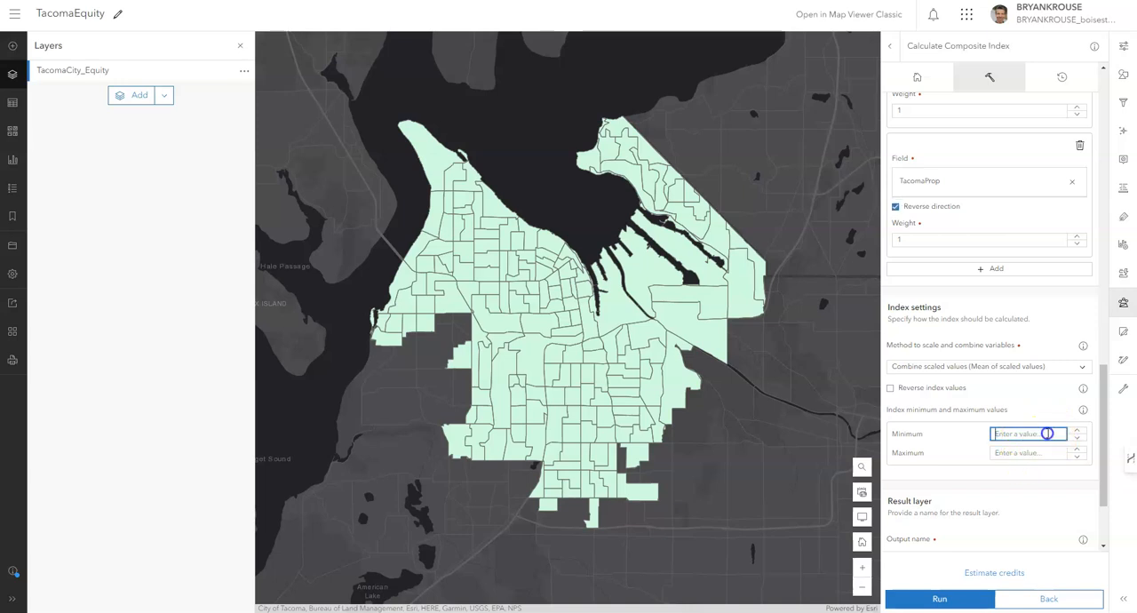
text(0)
click(1029, 453)
text(100)
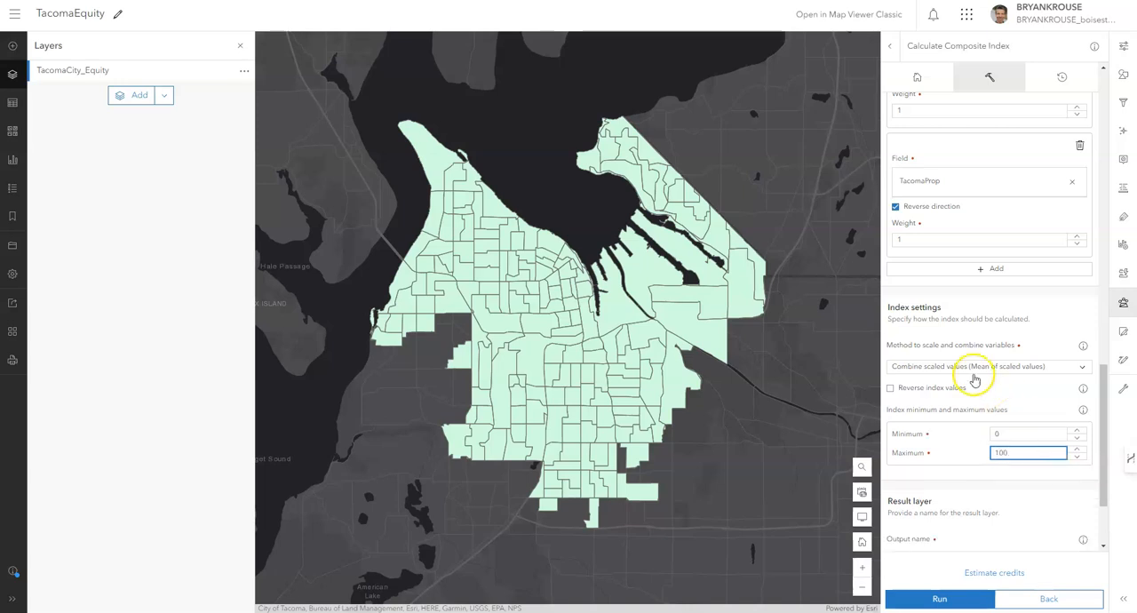
click(955, 426)
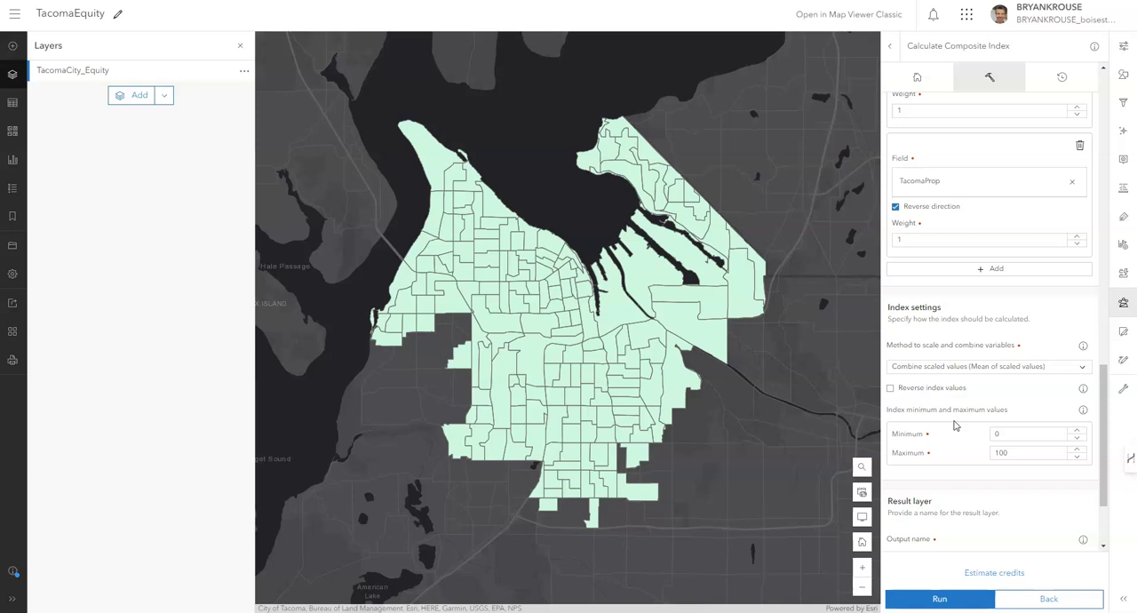
click(953, 409)
Name the result layer of the composite index "Livability Index BK".
scroll(956, 411, down, 1)
scroll(956, 410, down, 1)
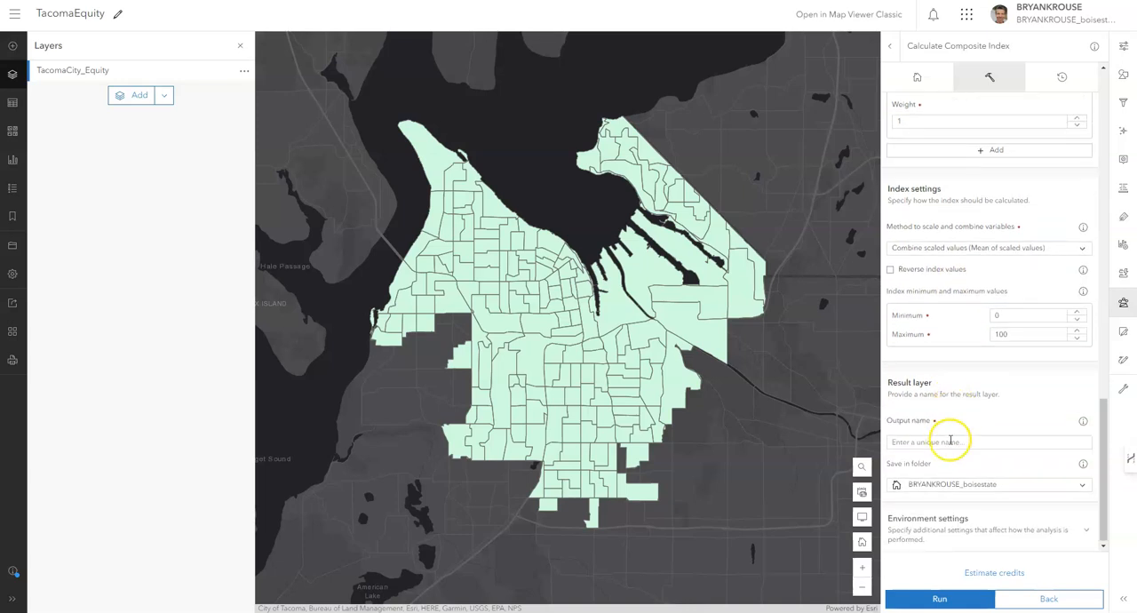
click(951, 440)
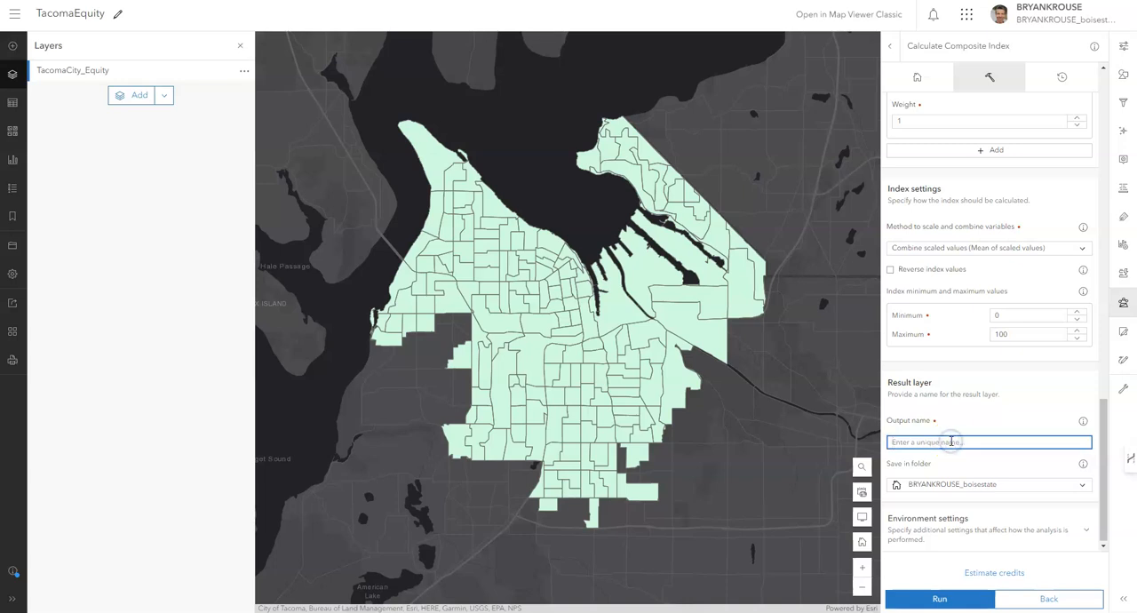
text(Livability Index BK)
click(979, 439)
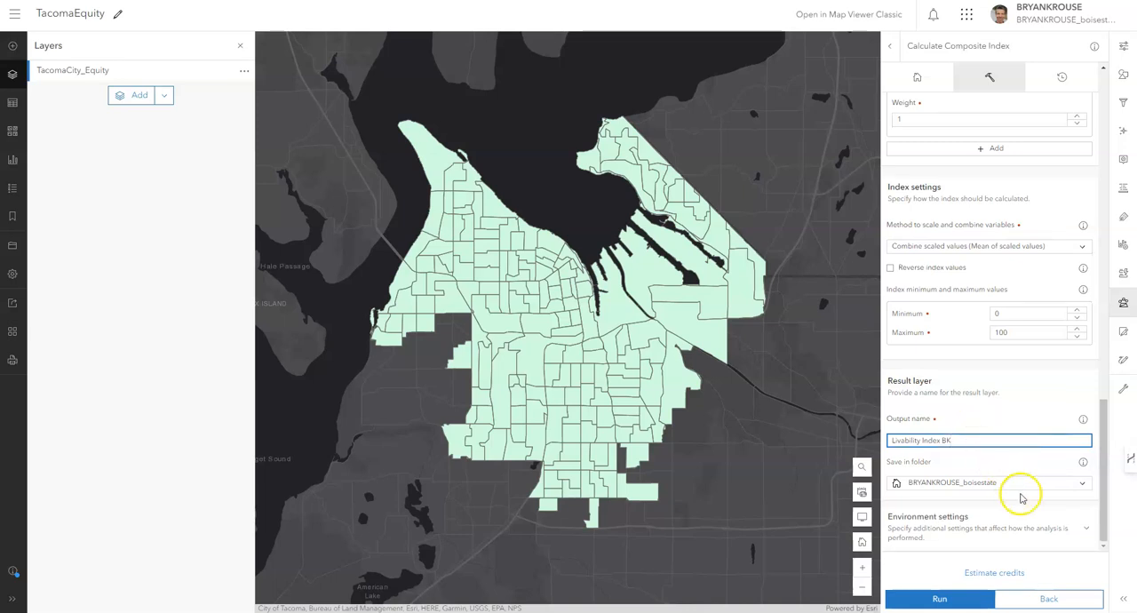
Estimate the credits for the composite index analysis and run it.
scroll(1026, 531, up, 1)
scroll(1026, 532, down, 1)
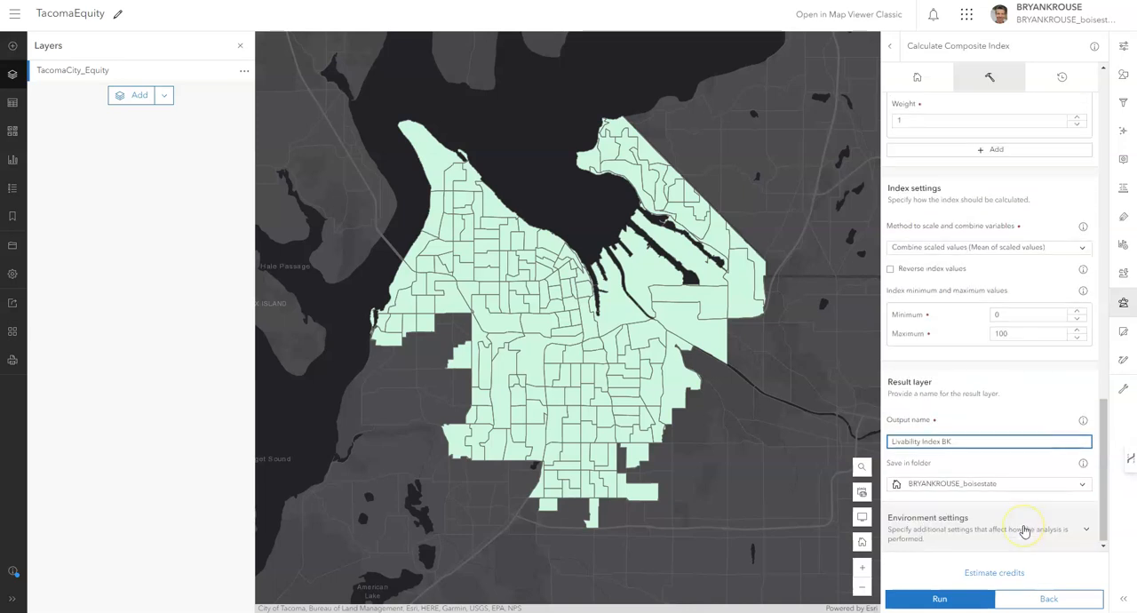
scroll(1024, 528, up, 1)
scroll(1023, 527, down, 1)
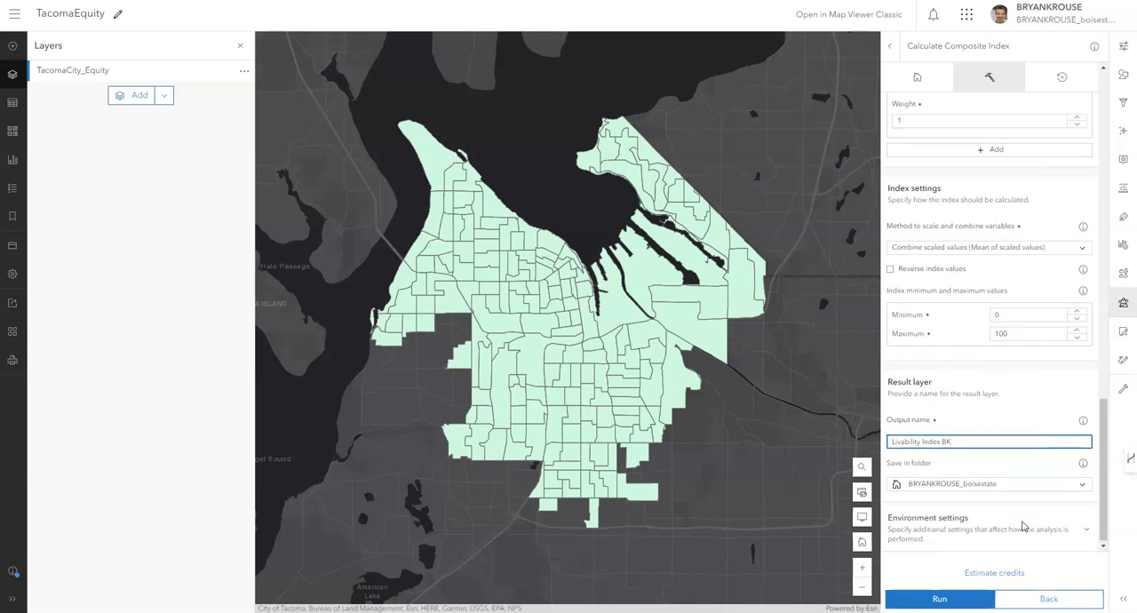
click(1007, 579)
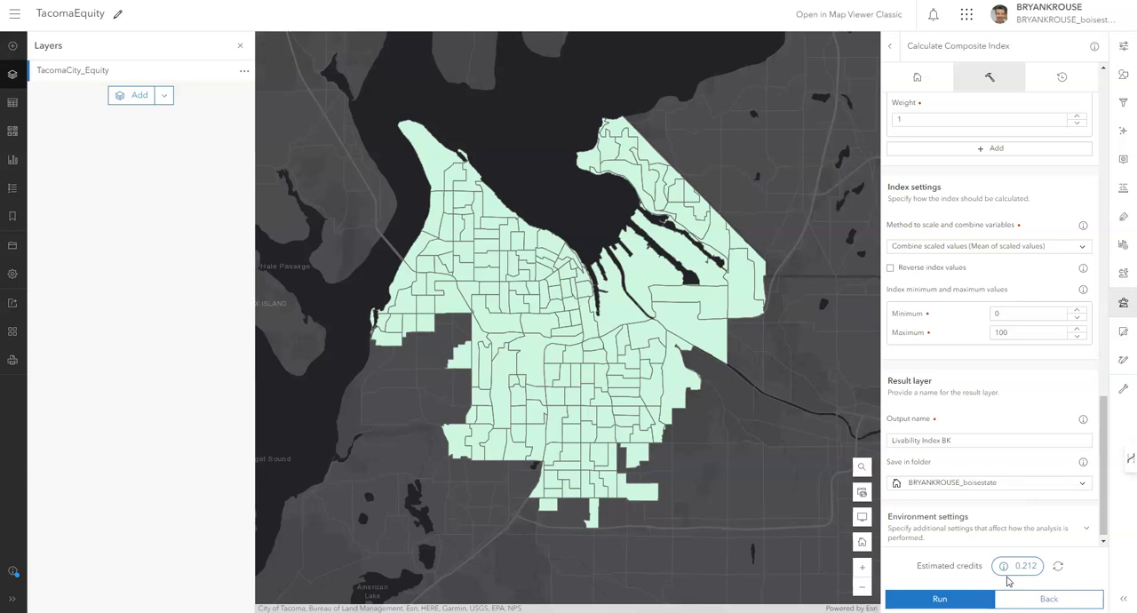
click(1029, 572)
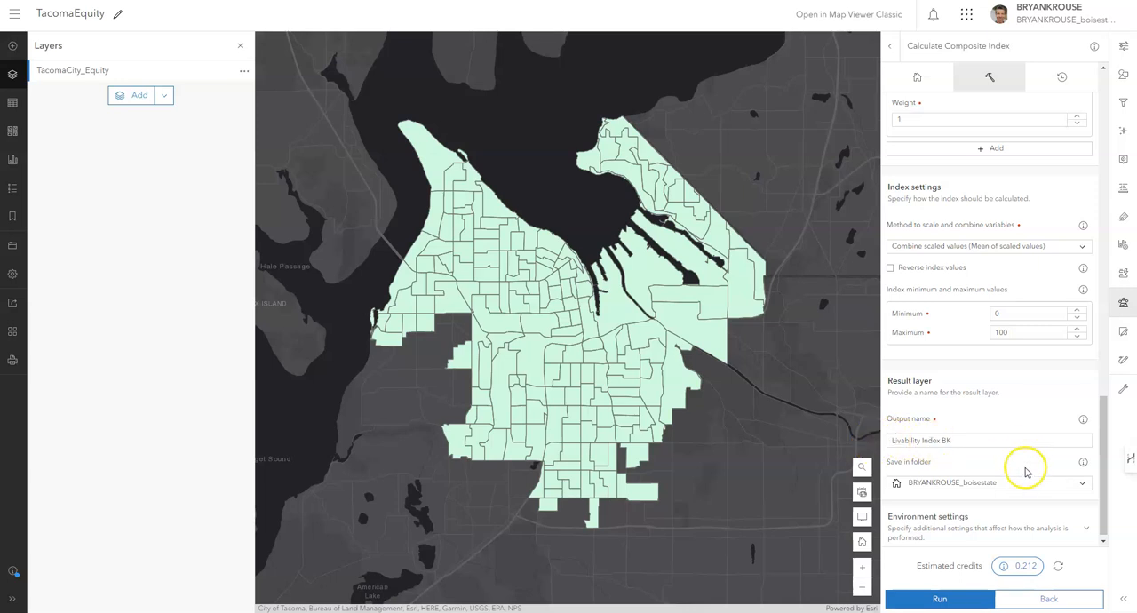
click(972, 601)
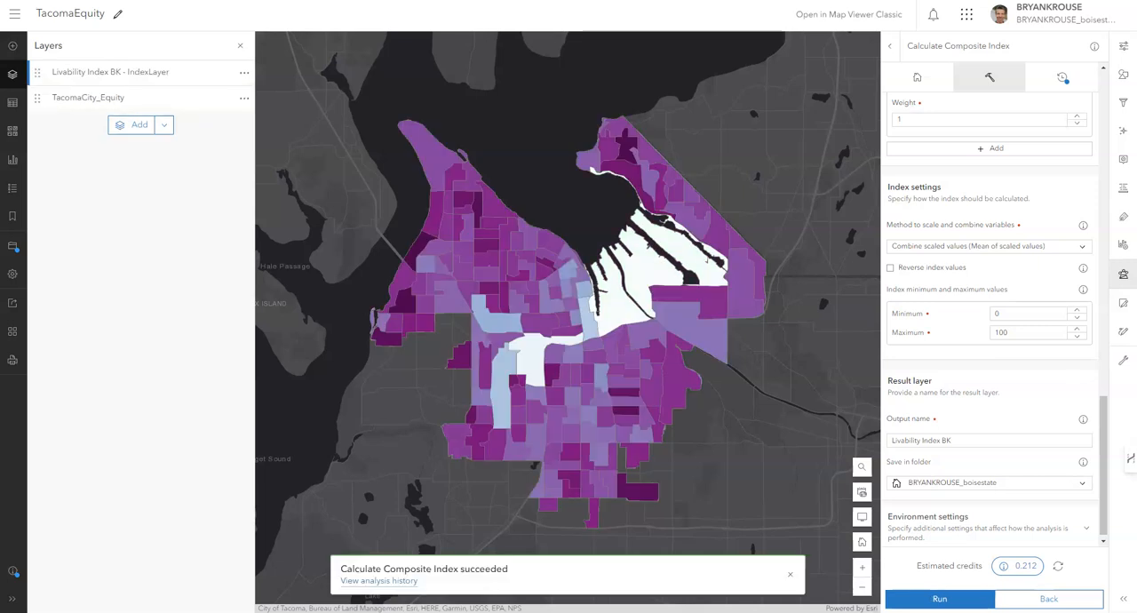
Hide the TacomaCity_Equity layer and show the map legend for the new index layer.
click(224, 99)
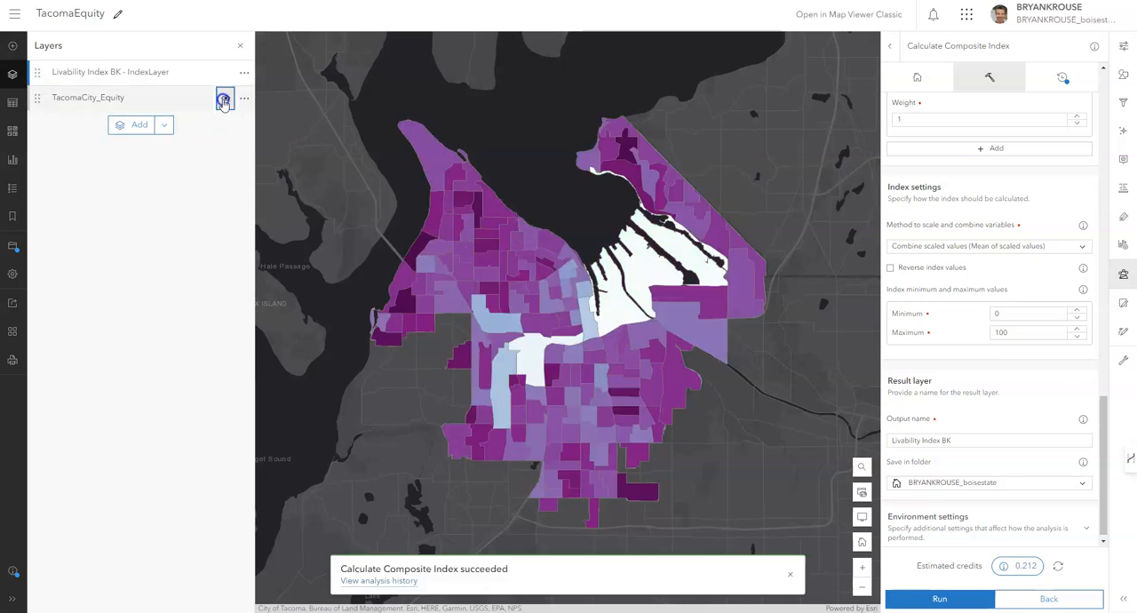
click(18, 190)
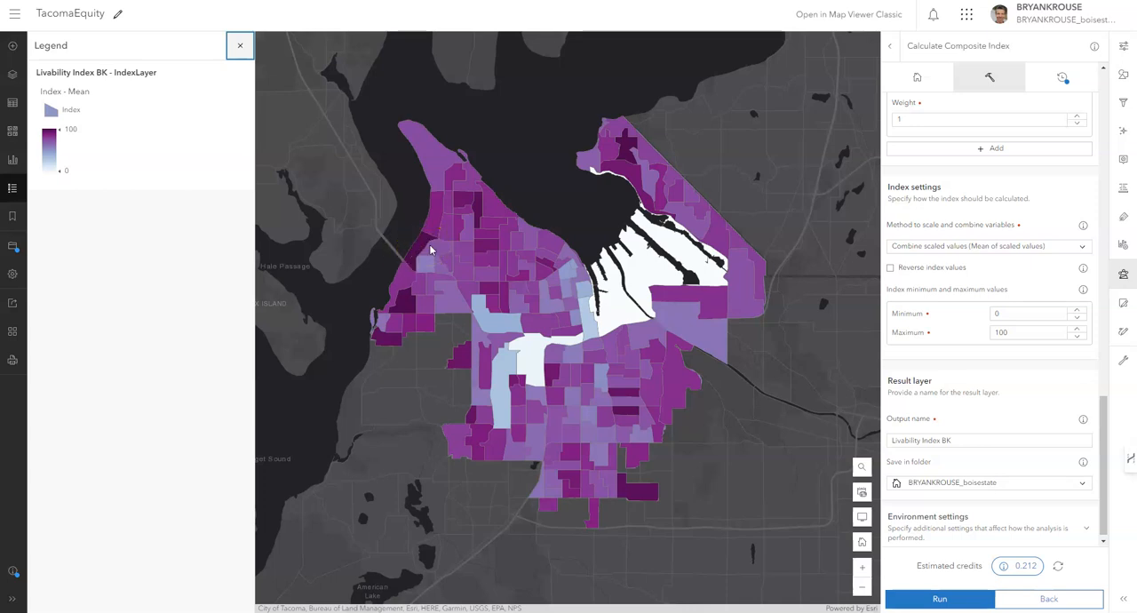
Open the pop-up of a block group in northwest Tacoma to examine its index and variable values.
click(478, 210)
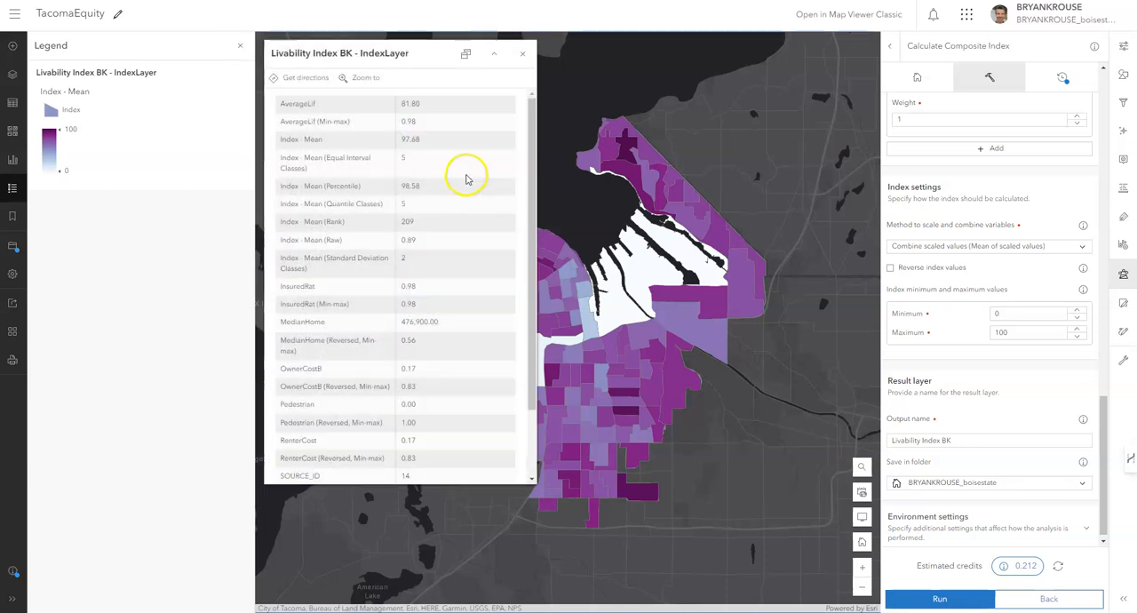
click(413, 56)
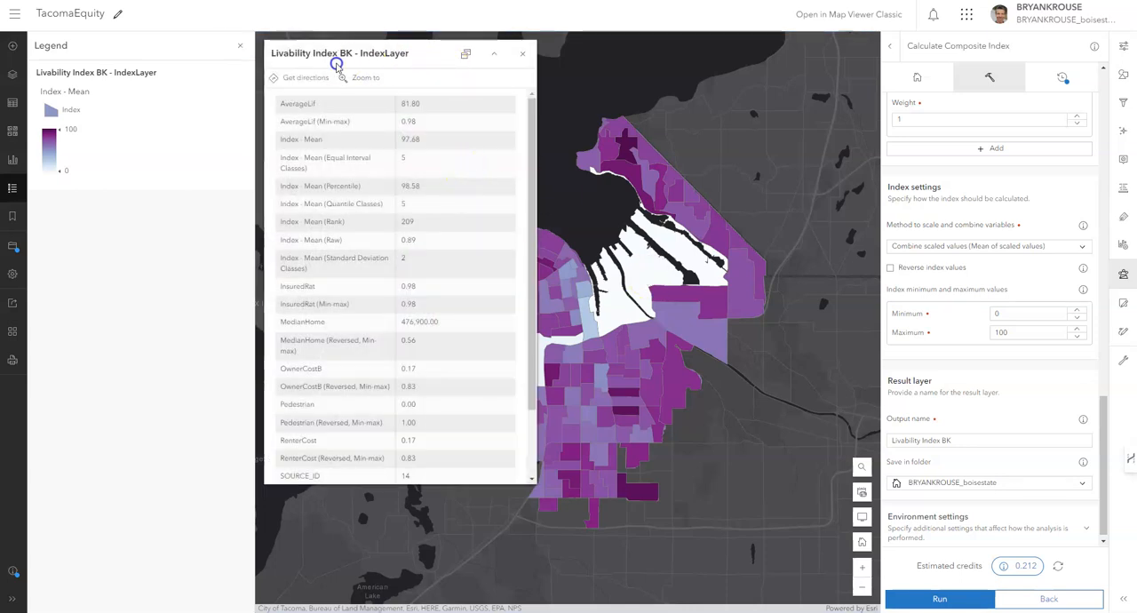